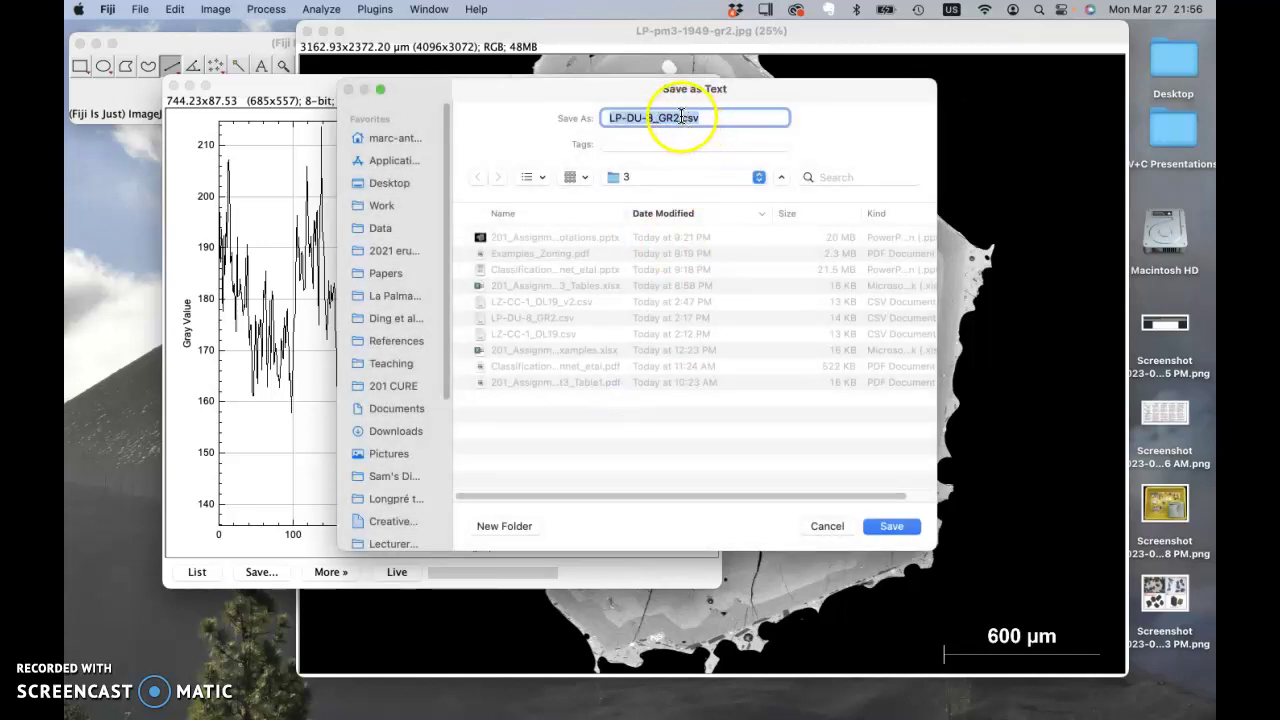
- Save the plot profile data under the file name LP-DU-8_GR2_v2.csv in folder 3
left_click(686, 118)
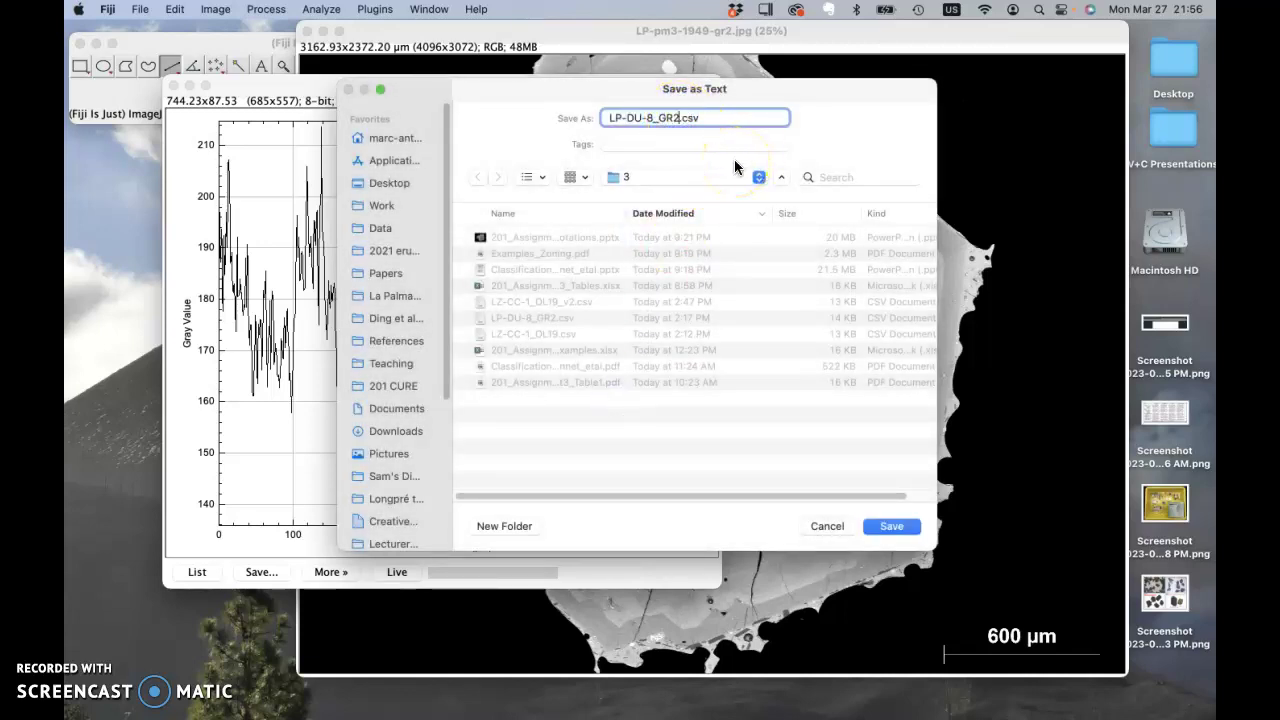
type("_v2")
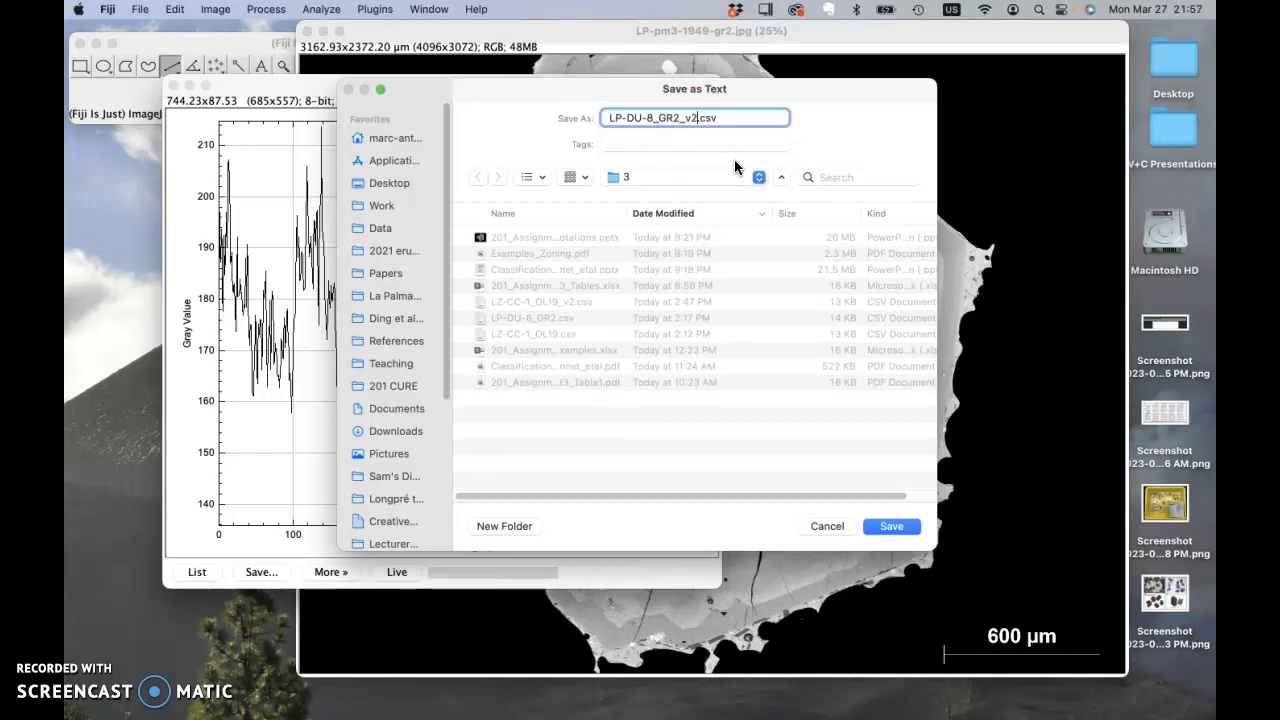
left_click(903, 527)
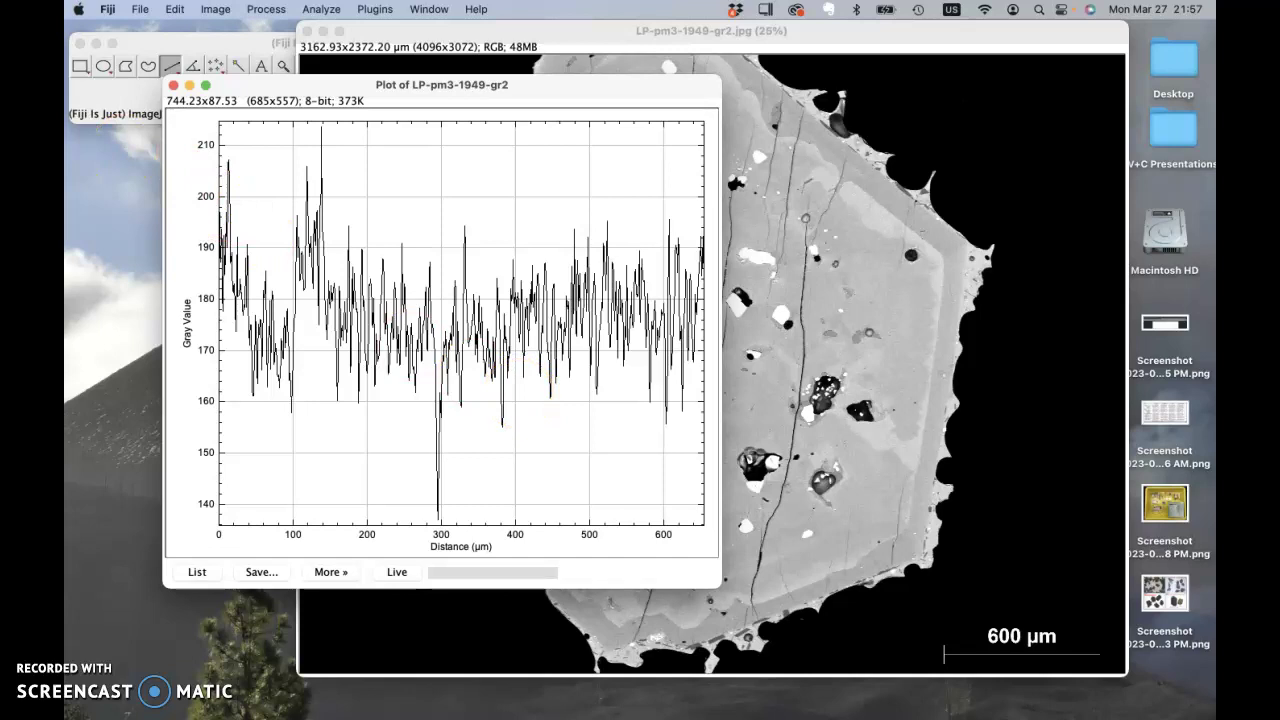
- Find LP-DU-8_GR2_v2.csv in the 201 CURE folder in Finder and open it with Microsoft Excel
key("super+Tab")
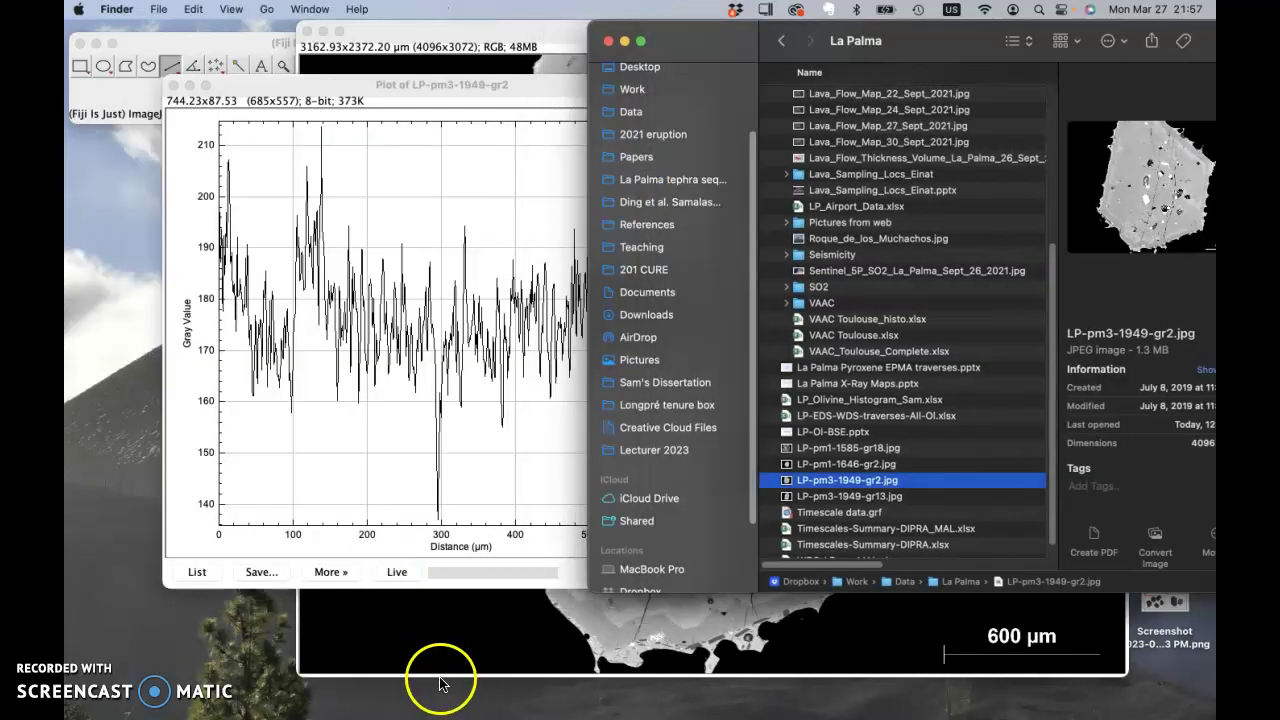
left_click(646, 270)
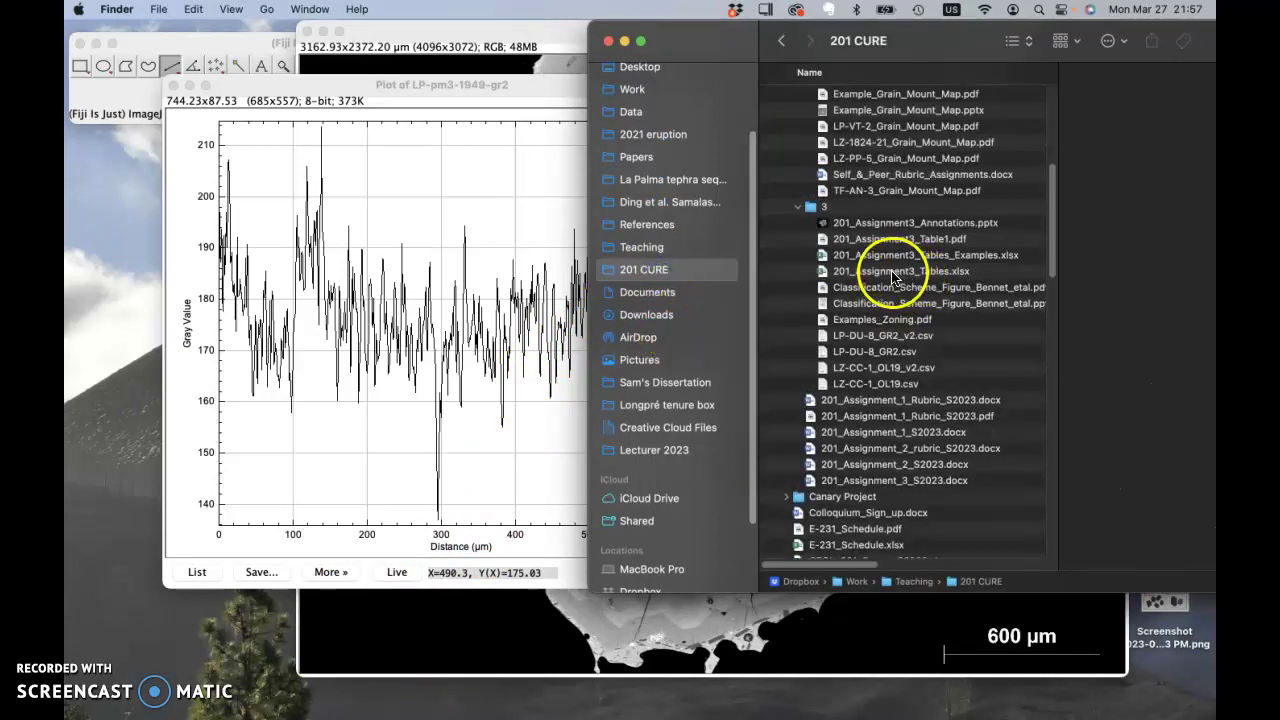
left_click(893, 337)
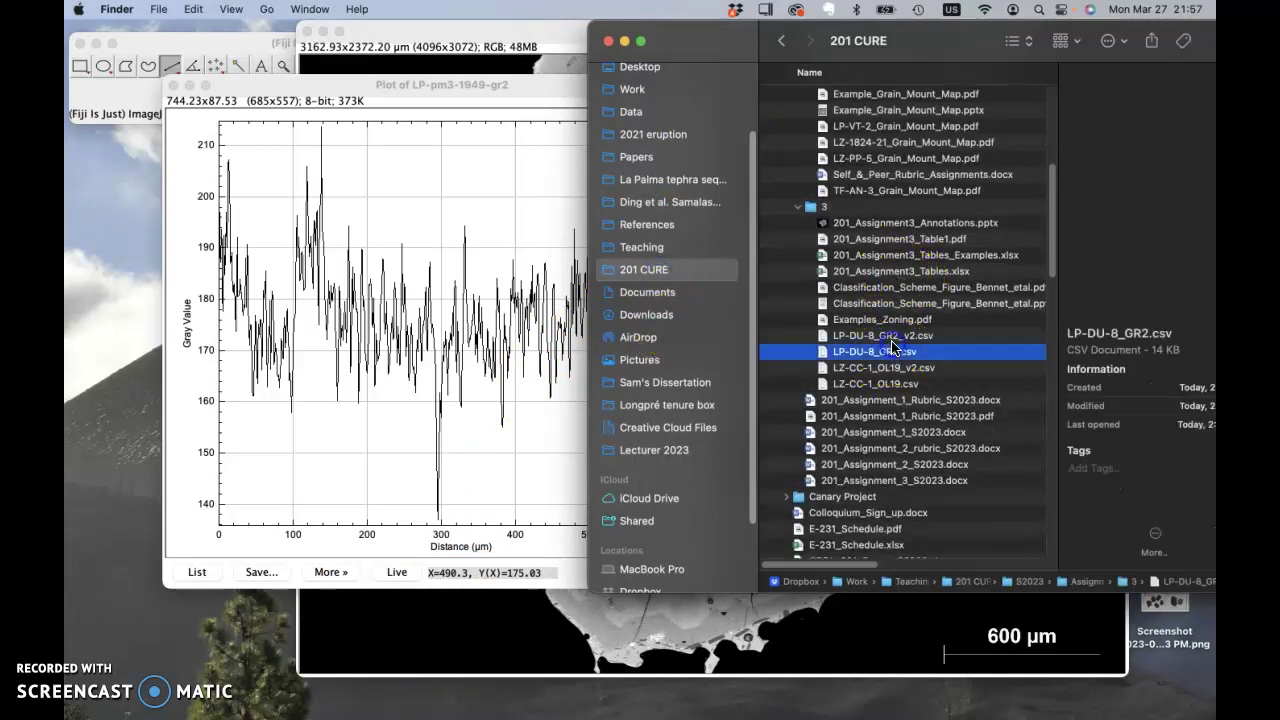
right_click(893, 341)
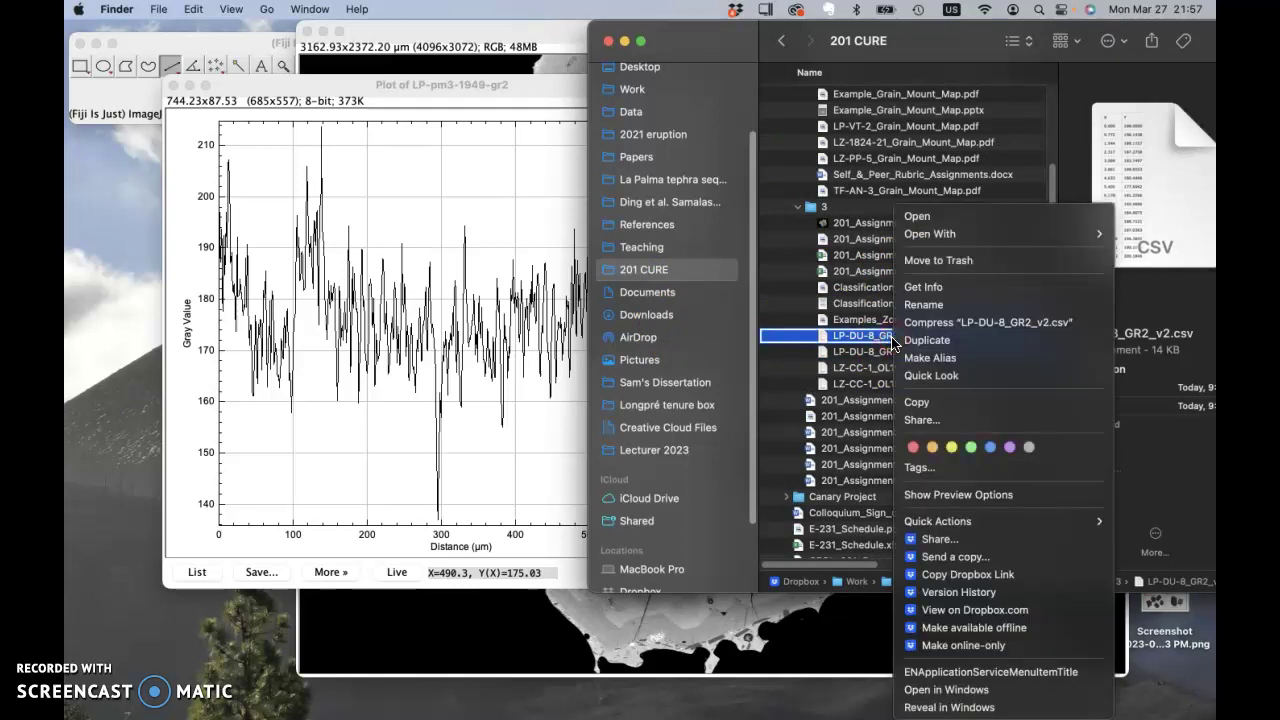
mouse_move(977, 236)
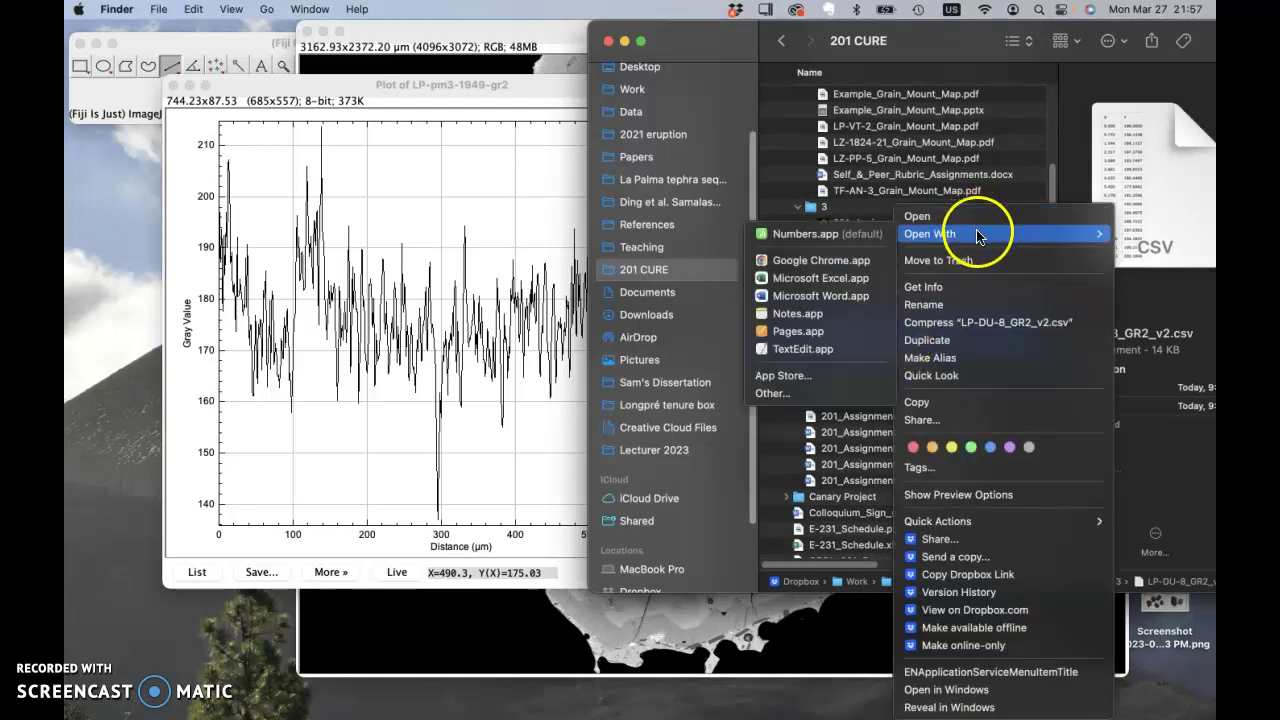
left_click(783, 278)
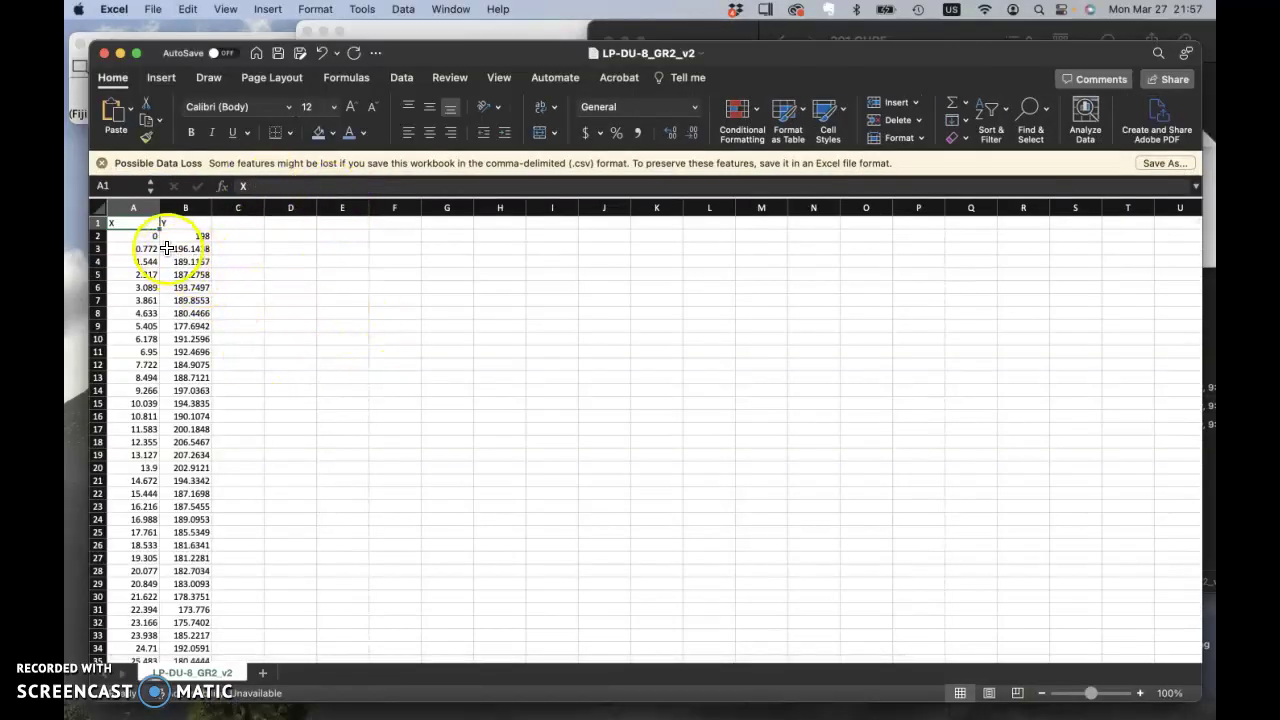
left_click_drag(760, 52, 745, 38)
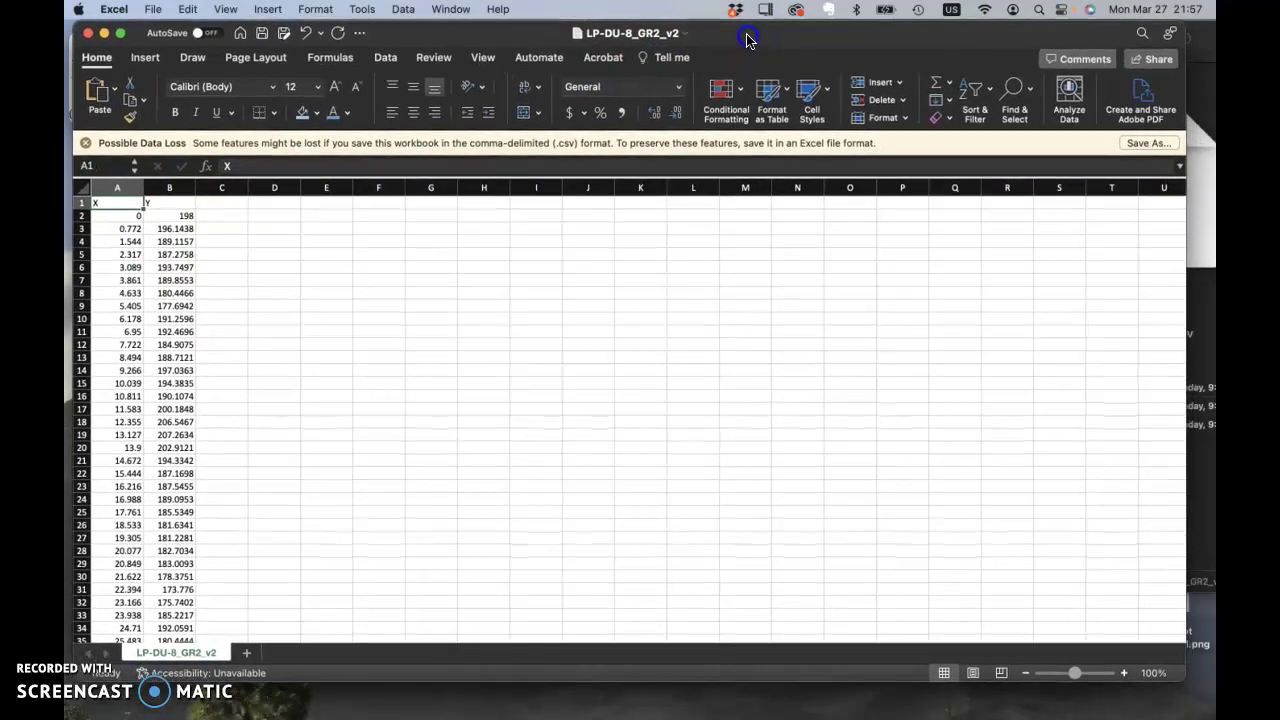
- Examine the X and Y columns of the imported profile data
left_click(120, 215)
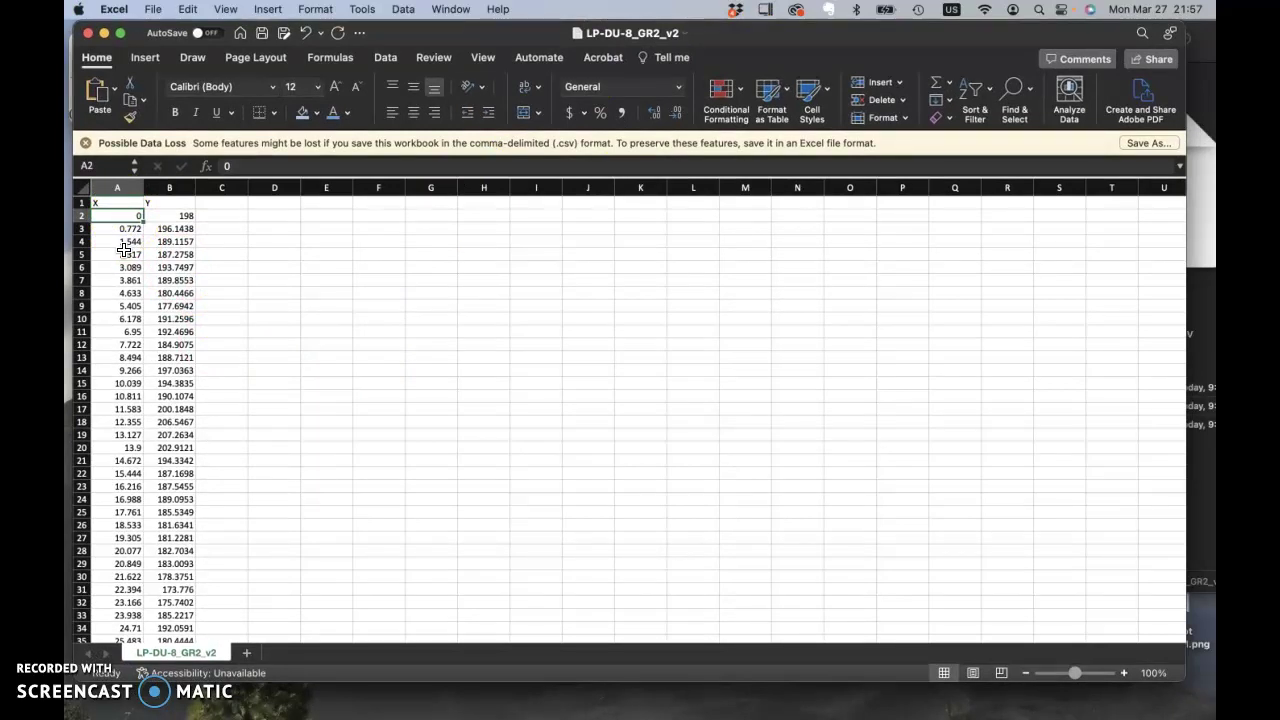
left_click(120, 208)
left_click(120, 216)
left_click(120, 266)
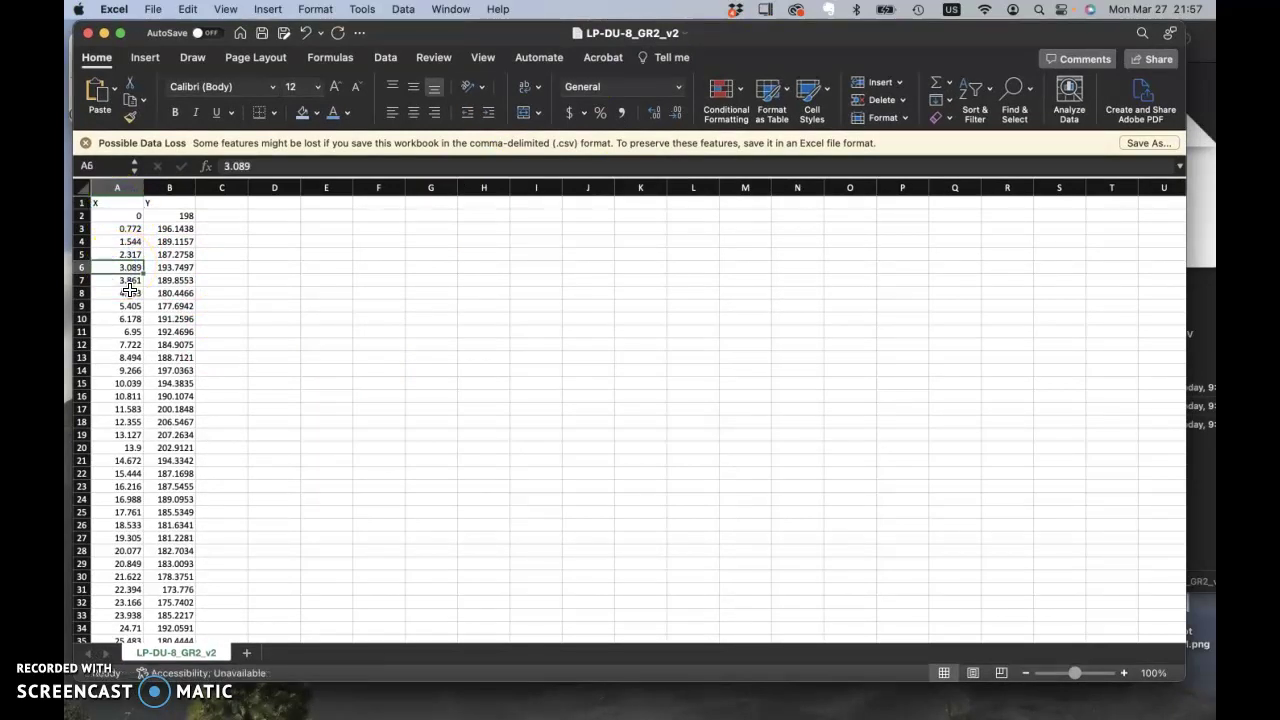
left_click(175, 205)
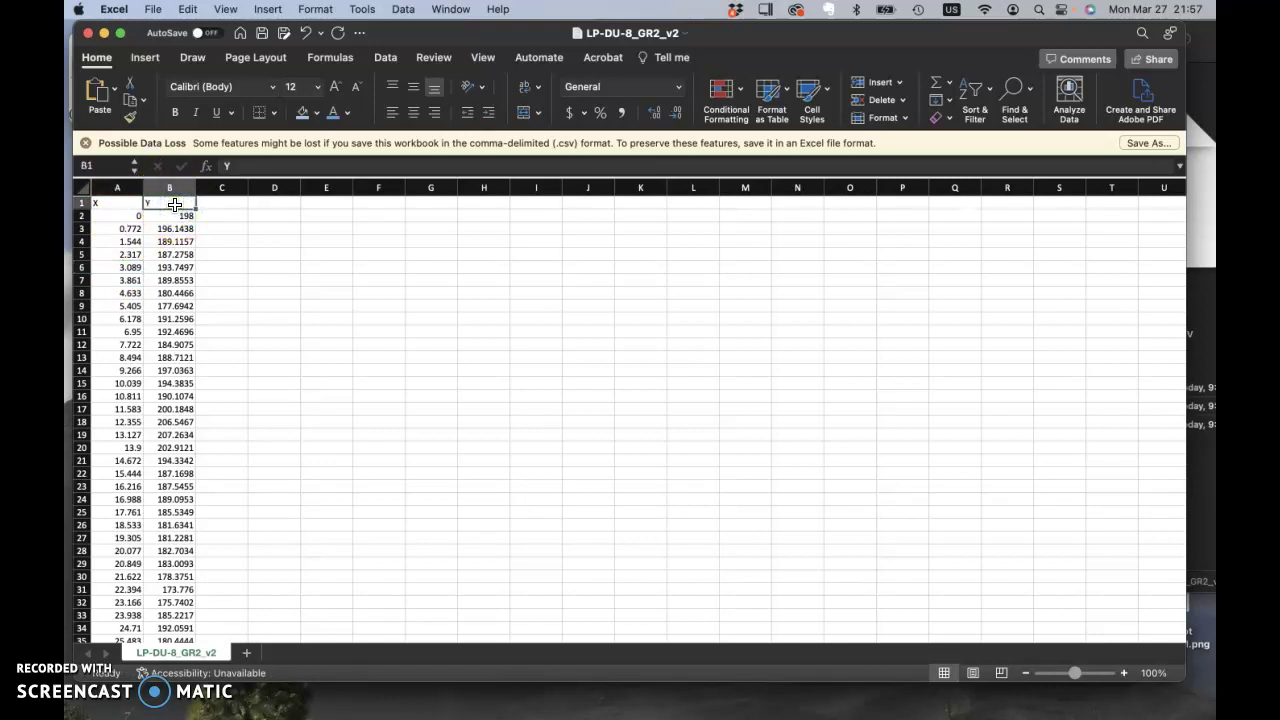
left_click(178, 241)
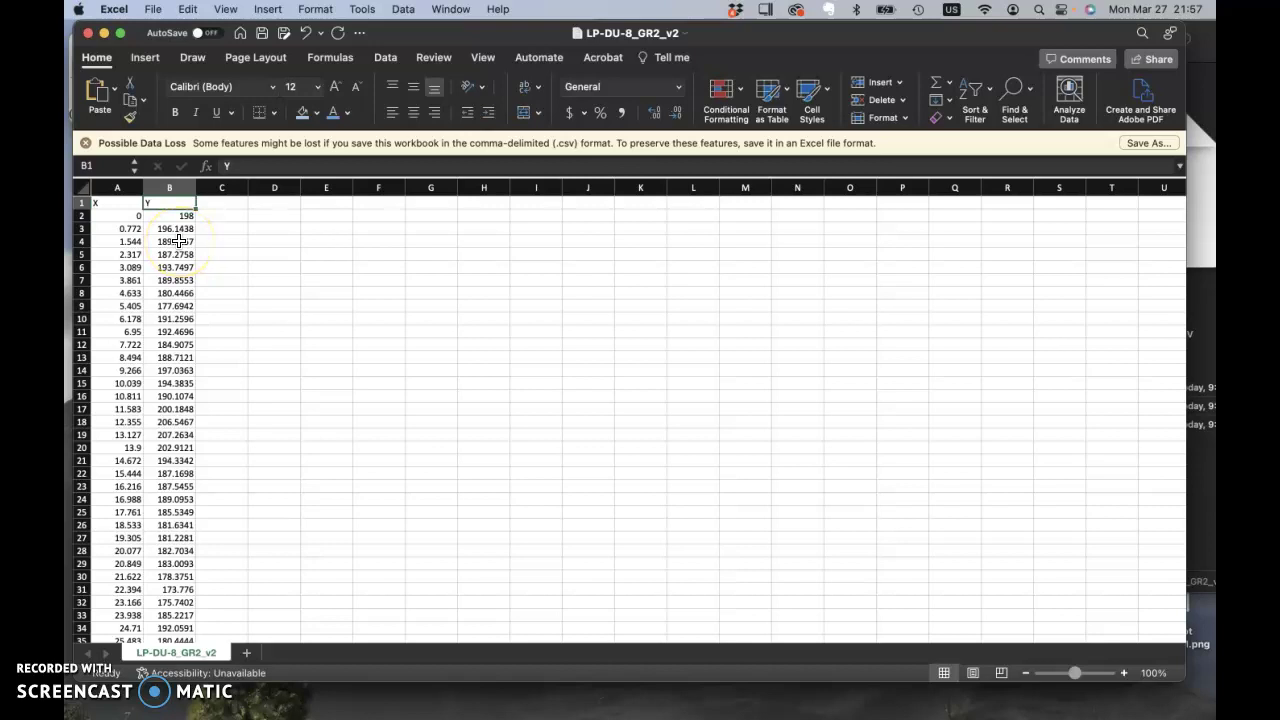
- Add the column headers "X moving avg" in C1 and "Y moving avg" in D1
left_click(228, 198)
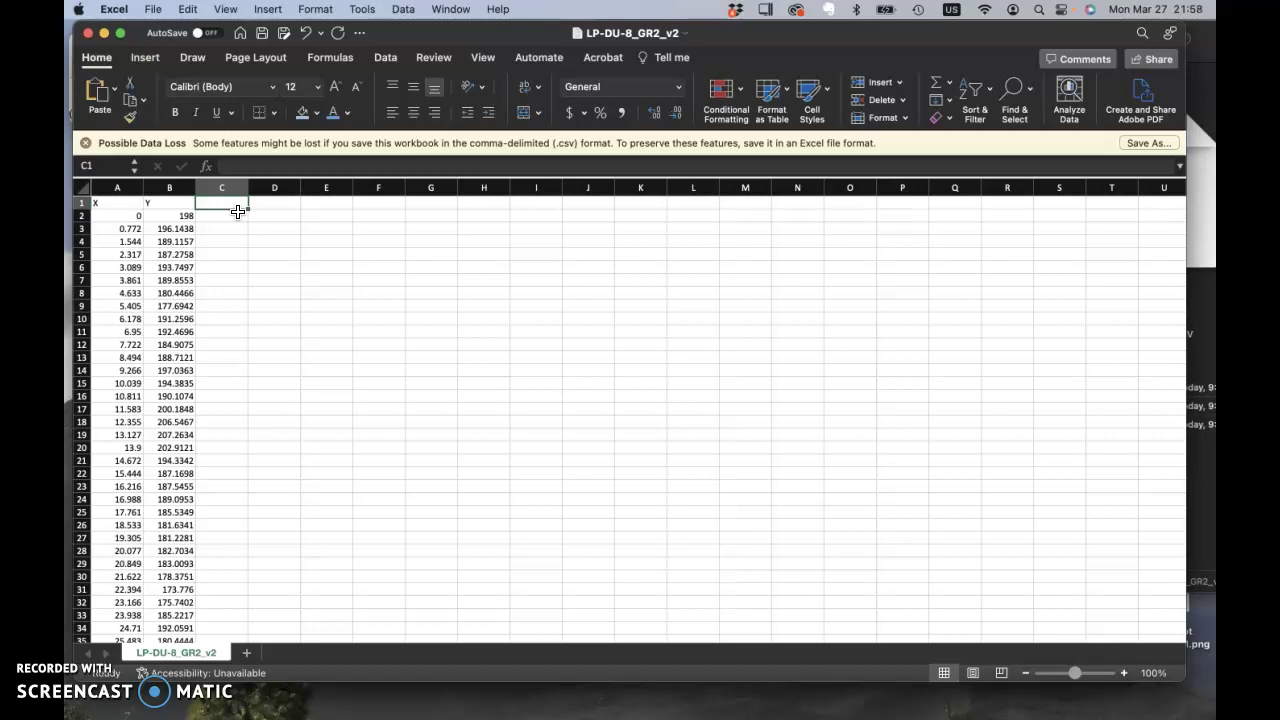
type("X moving avg")
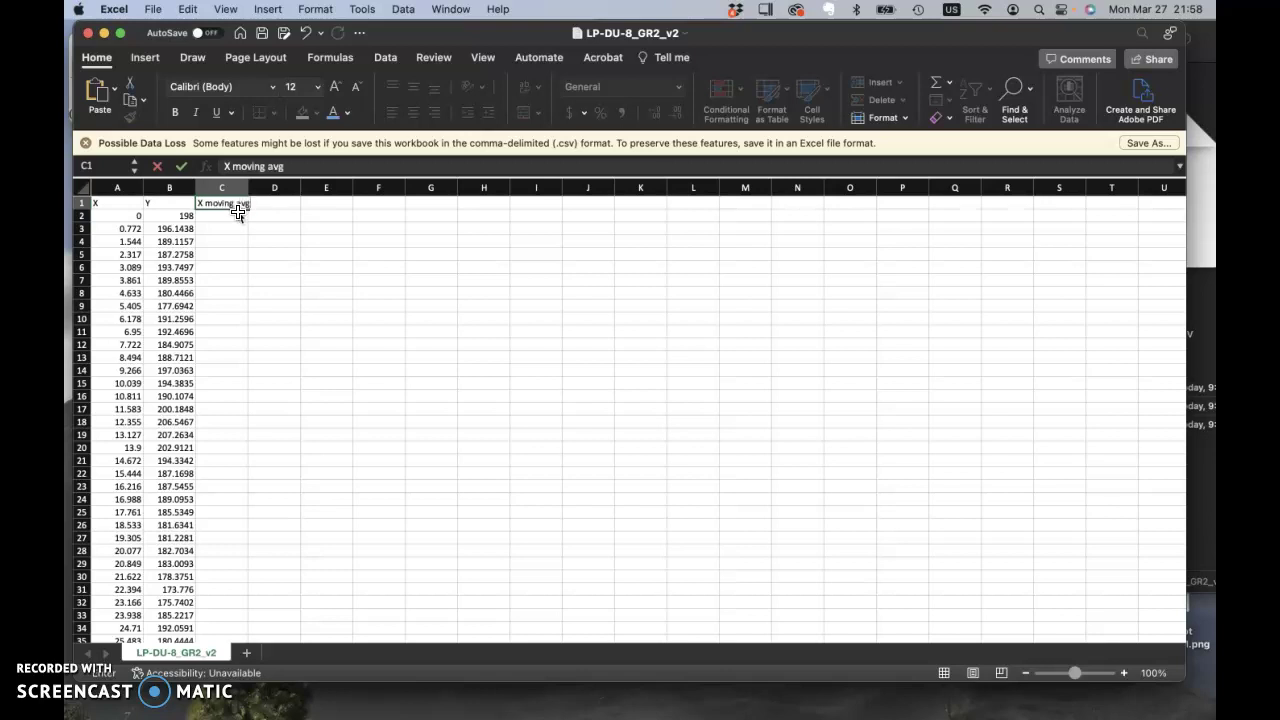
key("Tab")
type("Y")
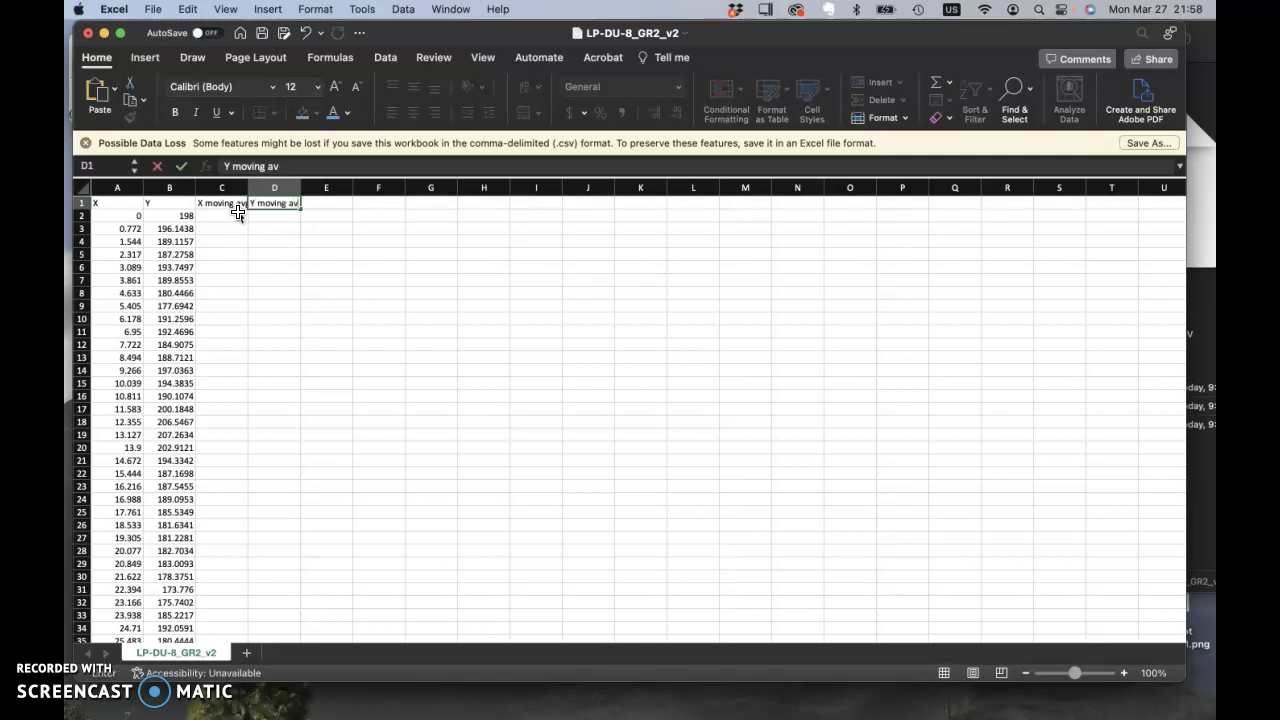
type(" moving avg")
key("Return")
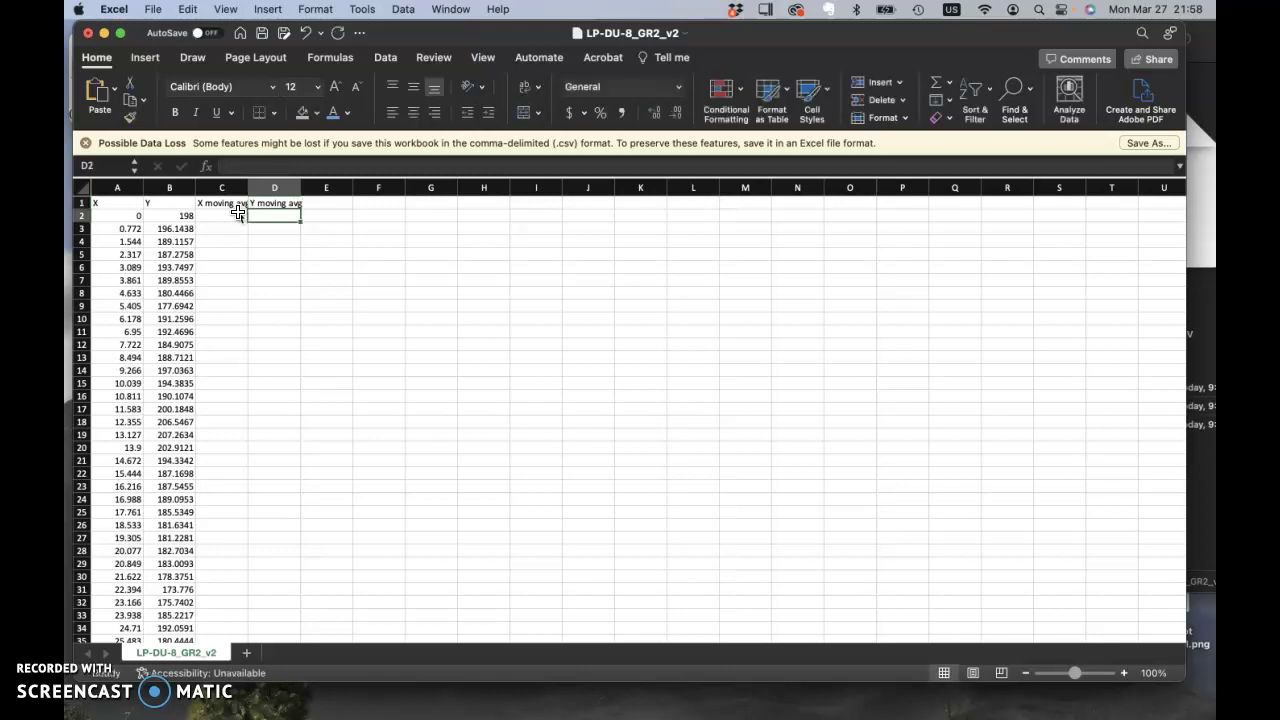
- Enter a five-point moving average formula in C2 that averages A2:A6
left_click(238, 212)
type("=")
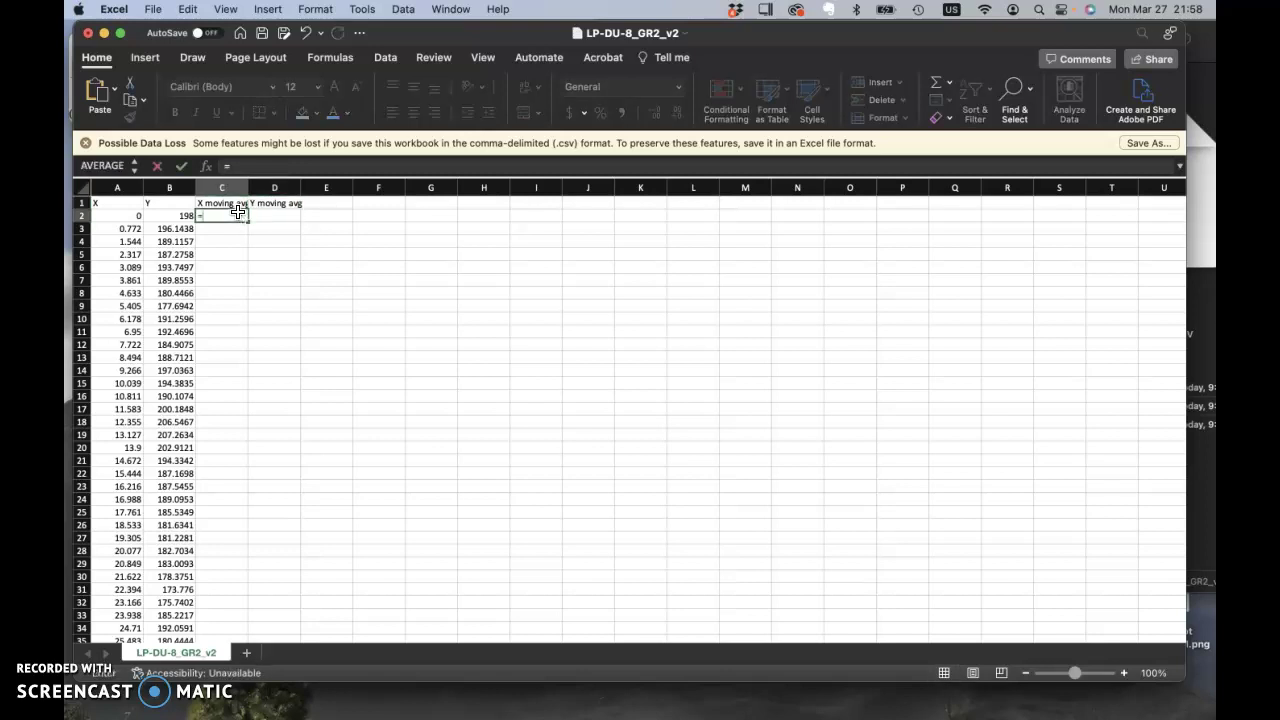
mouse_move(238, 212)
left_mouse_down()
mouse_move(268, 277)
mouse_move(220, 246)
mouse_move(228, 230)
left_mouse_up()
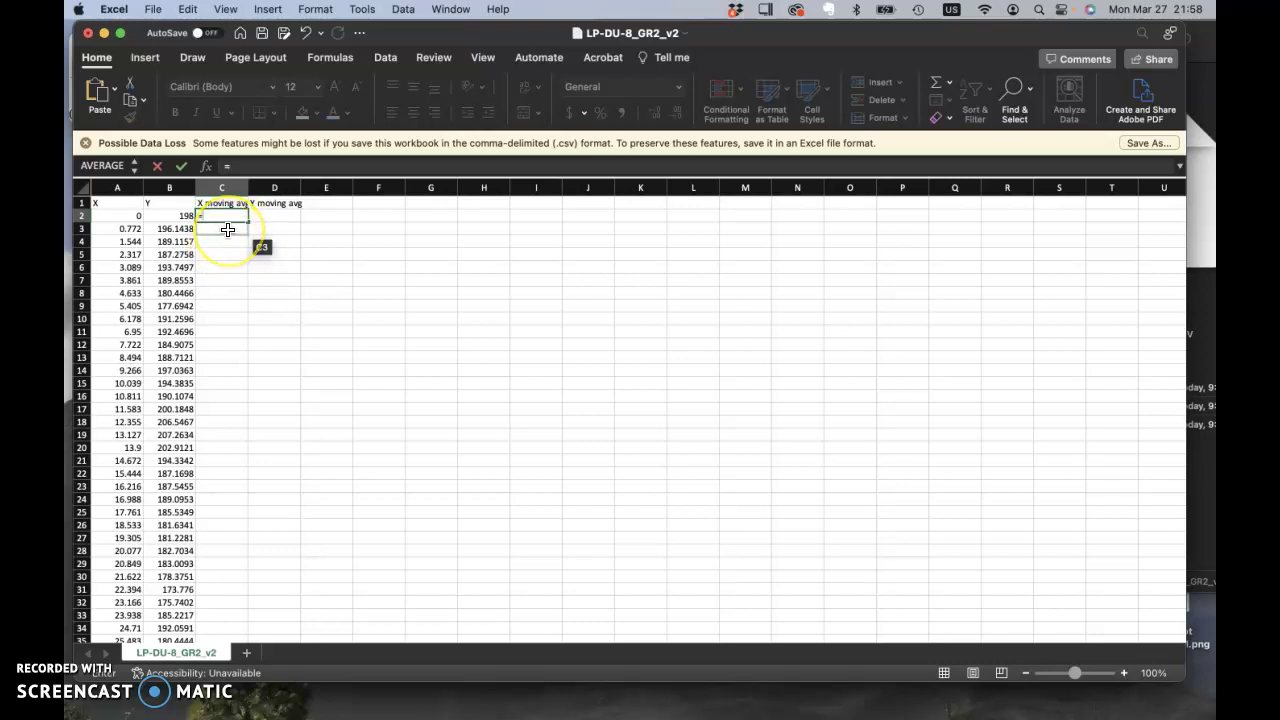
type("ave")
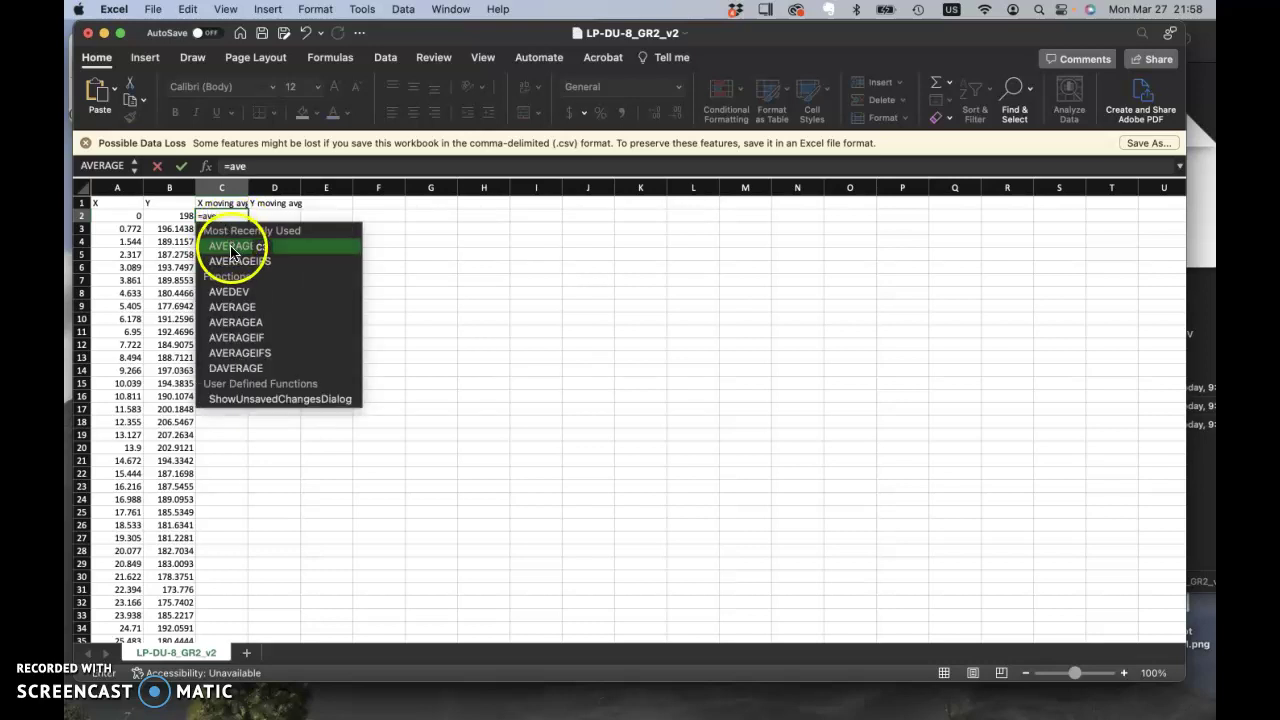
double_click(231, 246)
left_click_drag(231, 252, 134, 221)
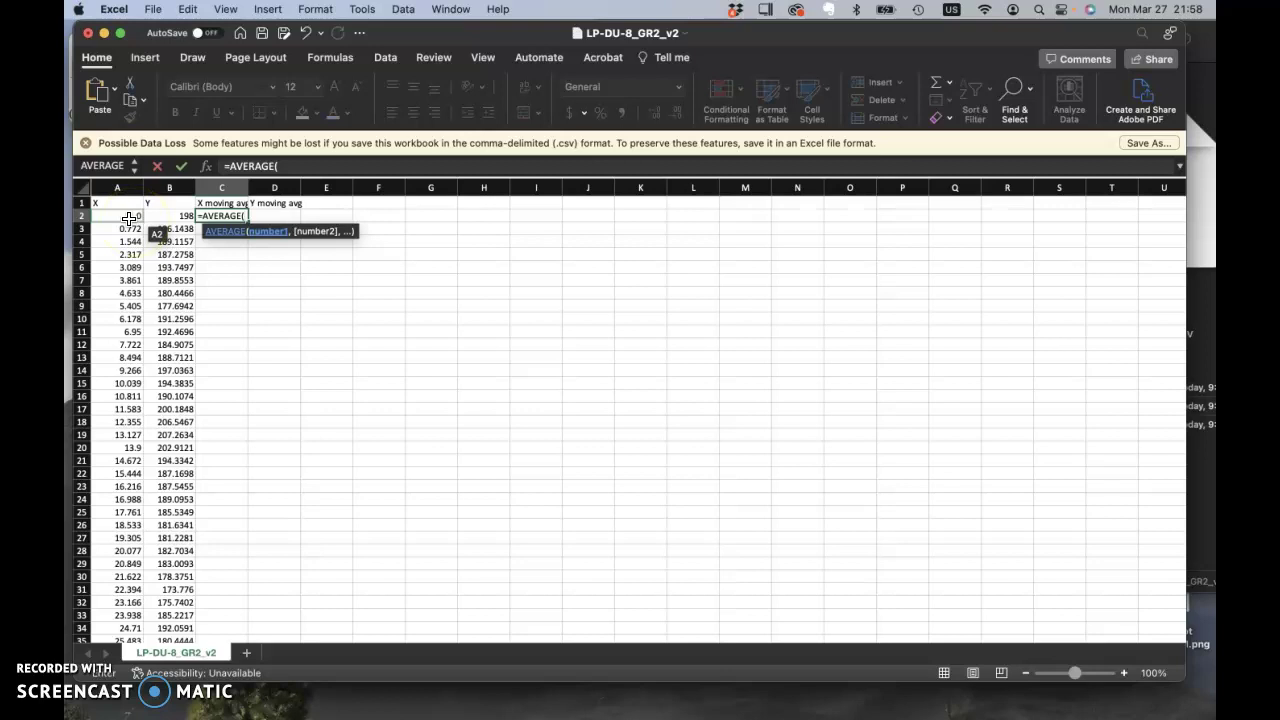
left_click_drag(135, 222, 127, 218)
left_click_drag(127, 218, 127, 262)
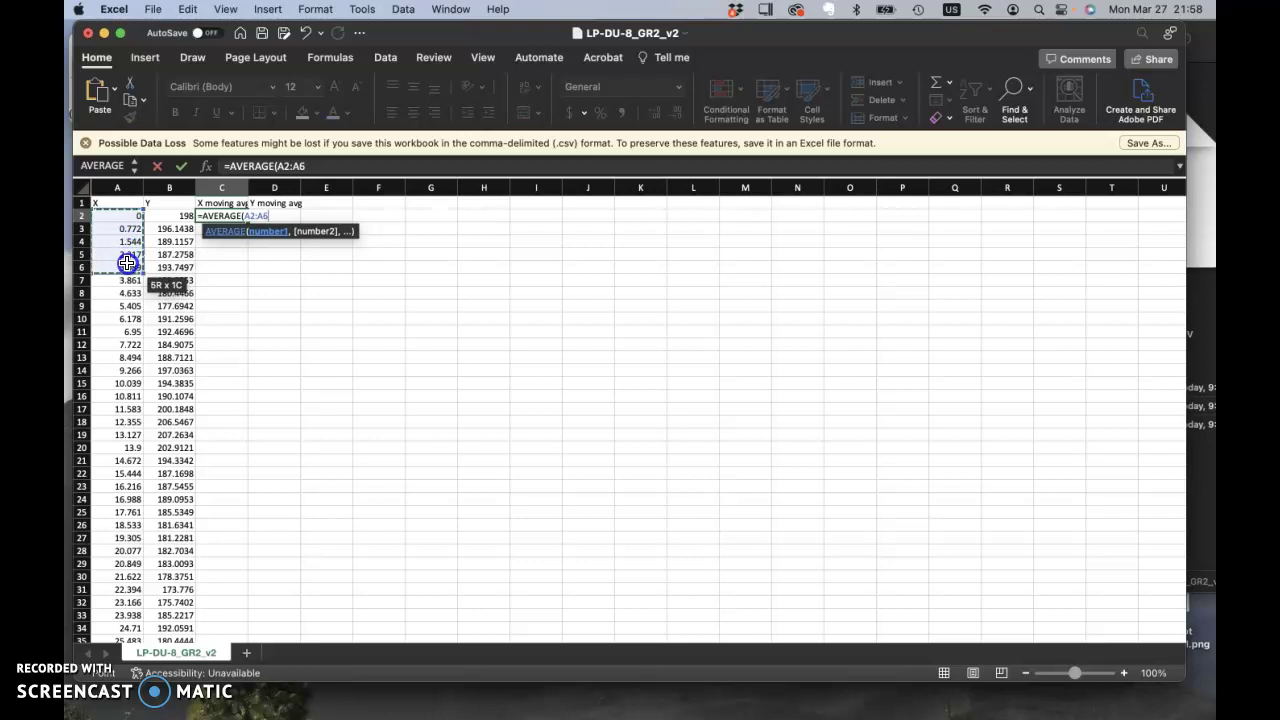
left_click_drag(127, 262, 127, 262)
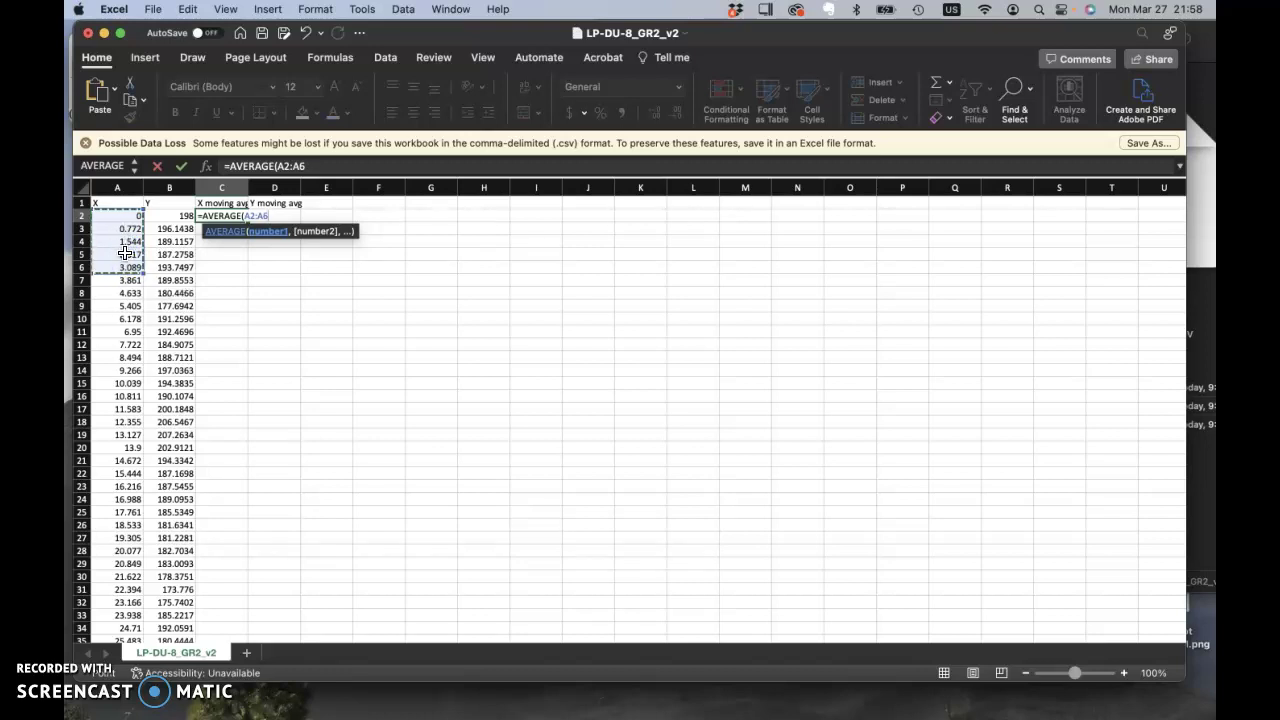
left_click(239, 279)
key("Return")
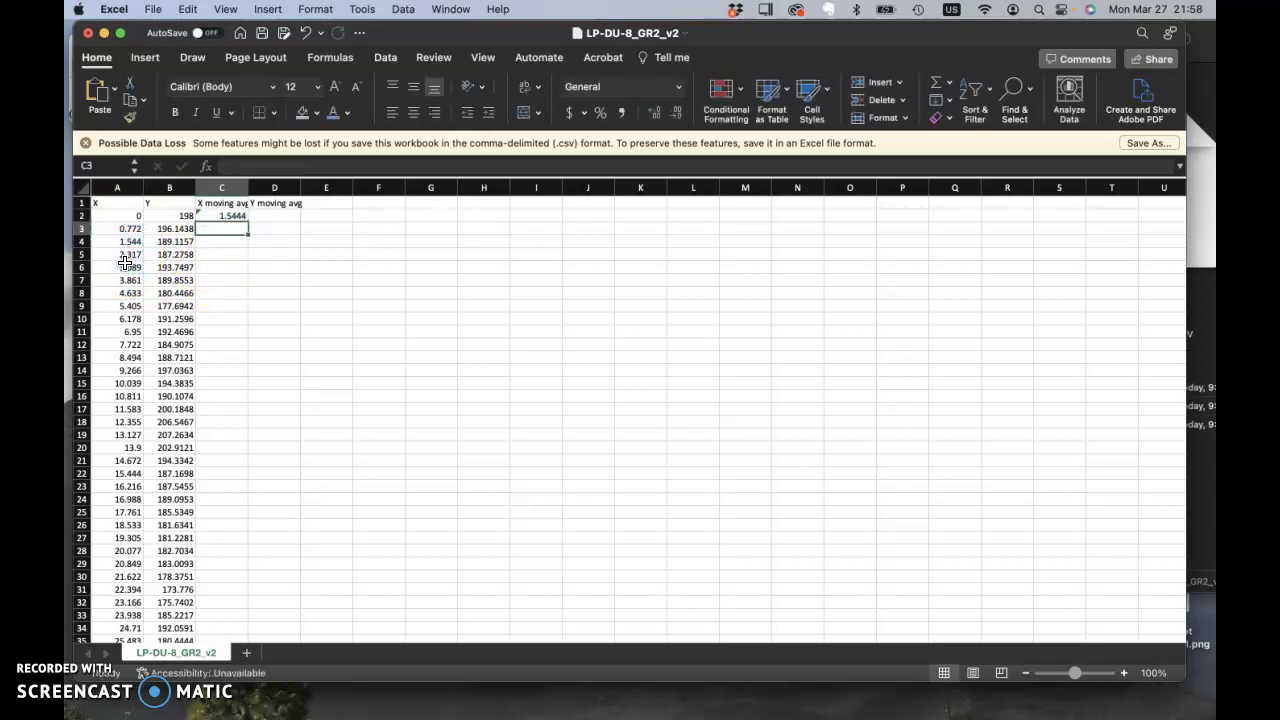
- Fill the average formula from C2 across to D2 and check that it references B2:B6
left_click(234, 217)
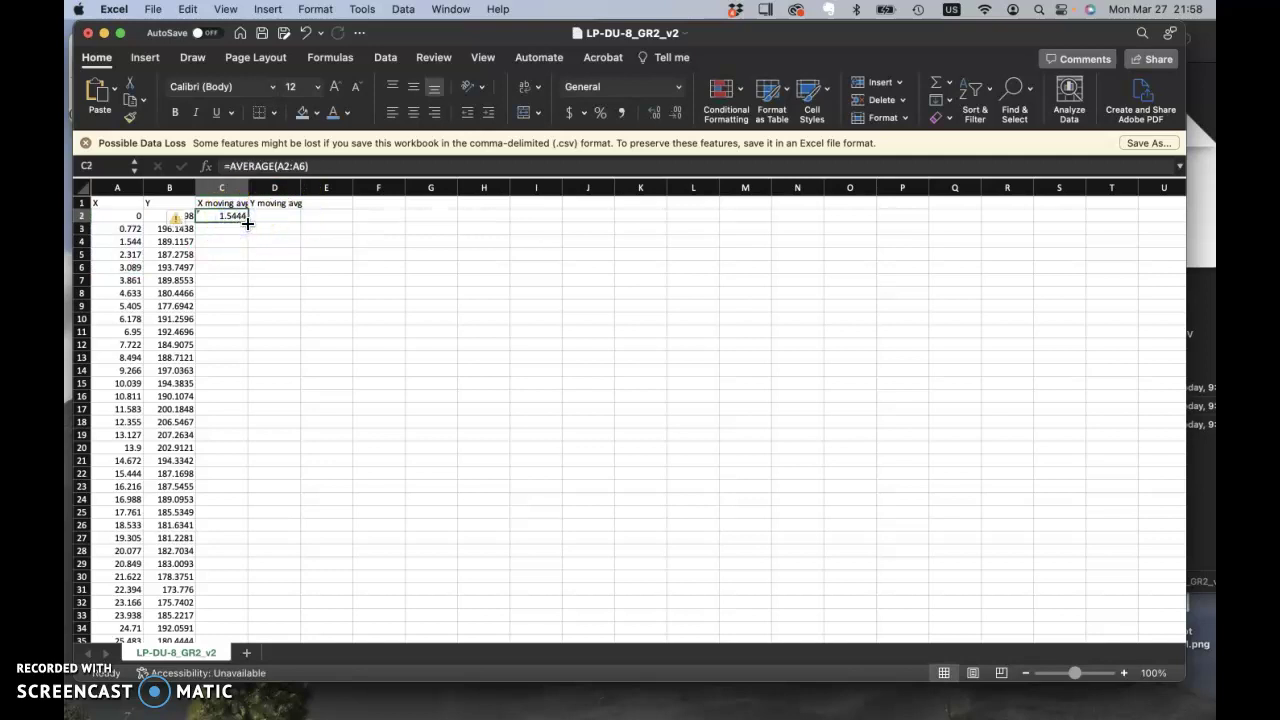
left_click_drag(285, 224, 286, 223)
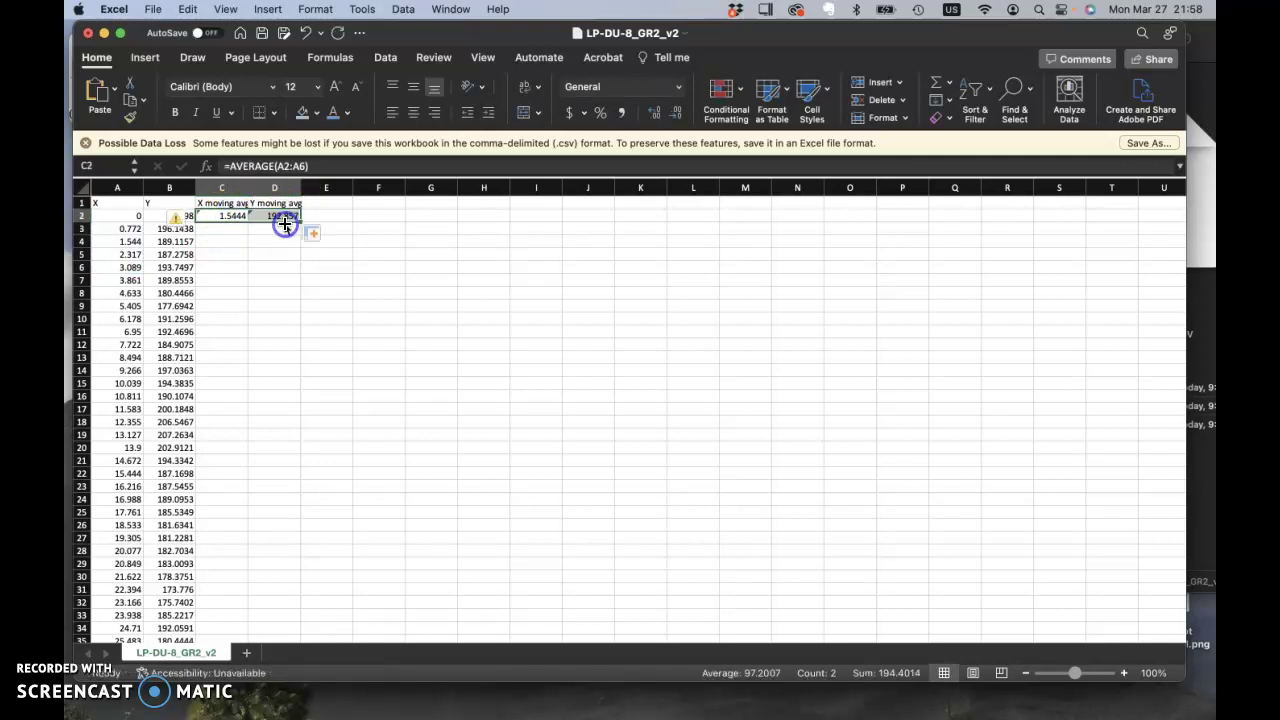
left_click(285, 218)
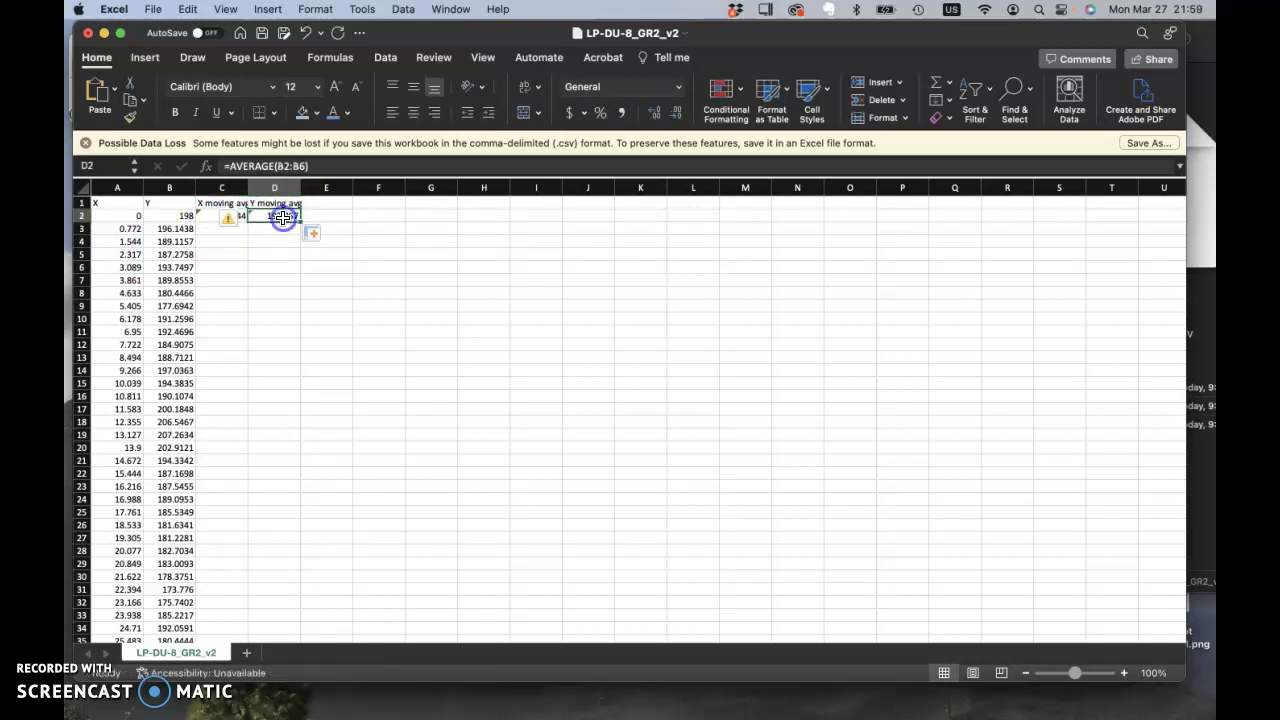
double_click(281, 168)
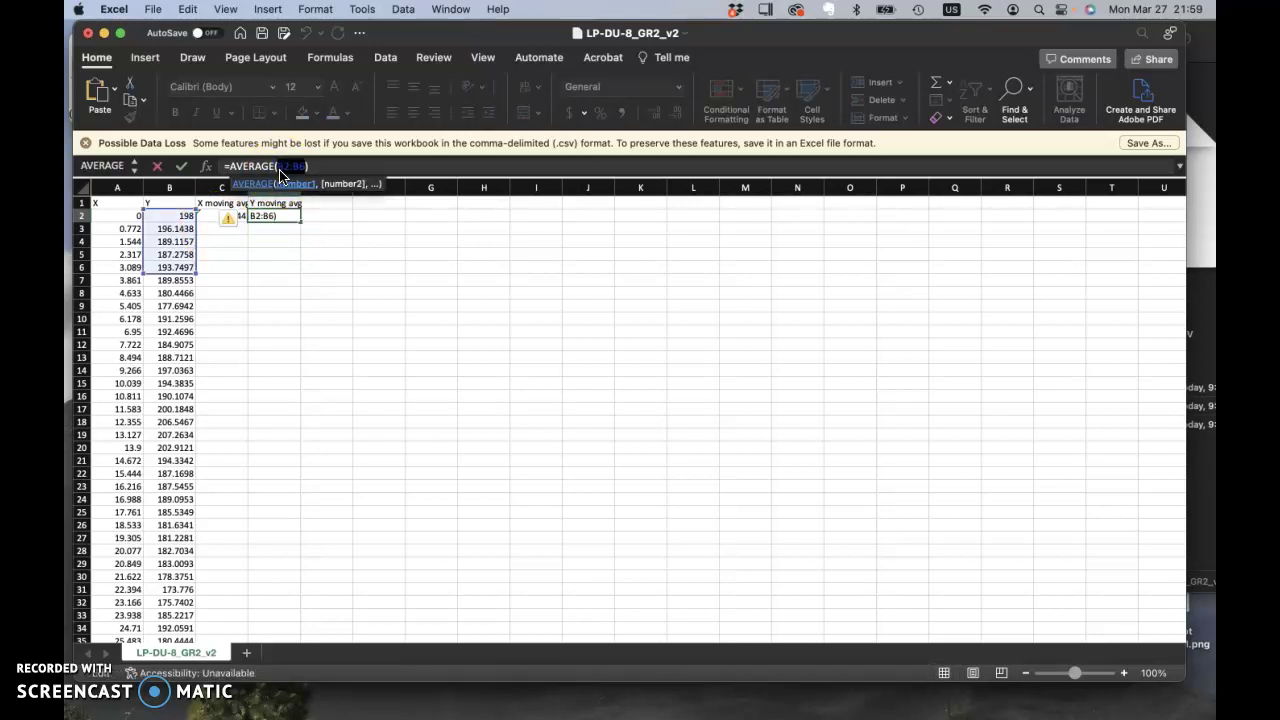
key("Escape")
- Reduce the number format of C2:D2 to zero decimal places
left_click_drag(229, 215, 267, 218)
left_click(679, 114)
left_click(679, 114)
left_click(679, 114)
left_click(679, 114)
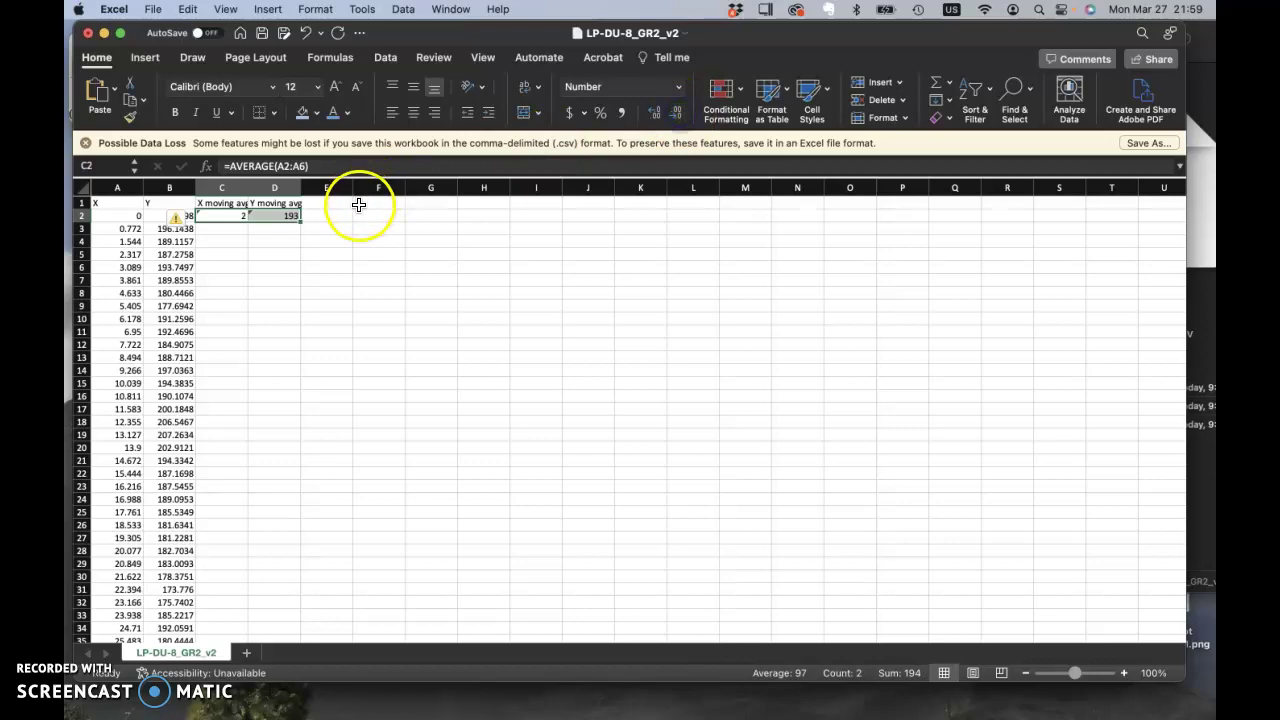
- Fill the moving average formulas in C2:D2 down through all the data rows and return to the sheet's start
left_click_drag(301, 218, 300, 557)
double_click(300, 557)
scroll(304, 555, "up", 8)
scroll(304, 555, "up", 20)
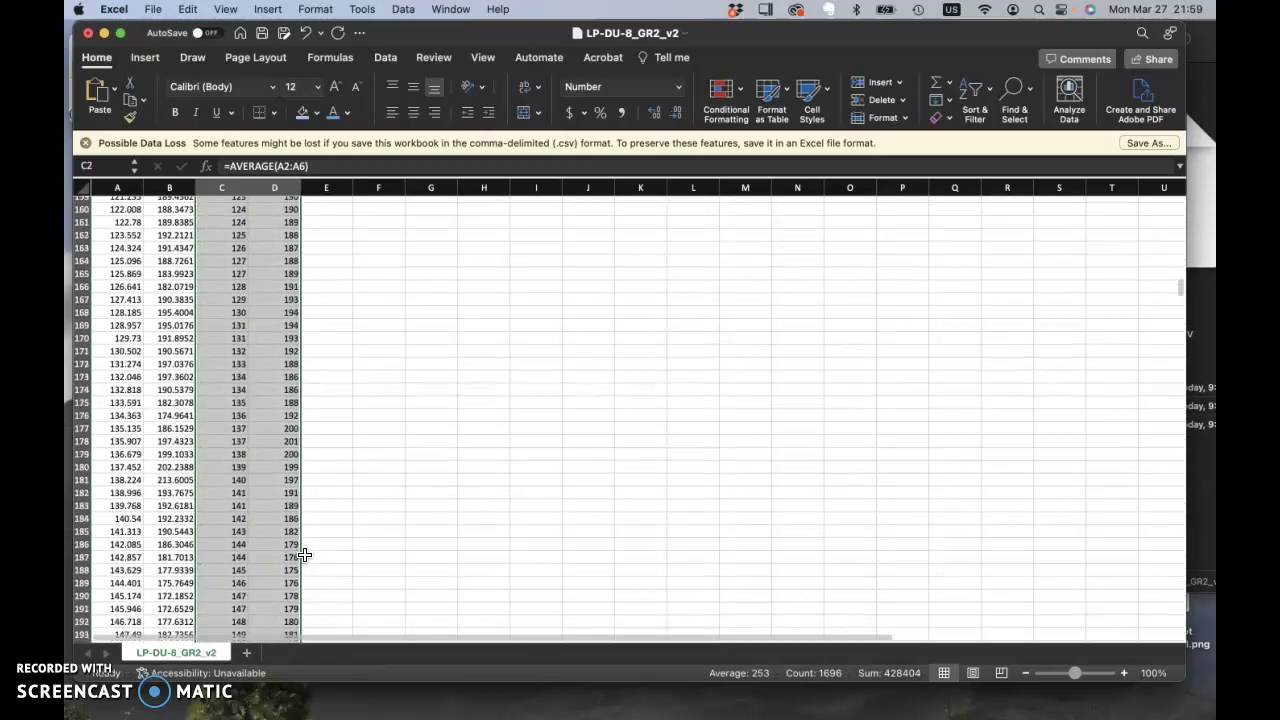
scroll(304, 555, "up", 10)
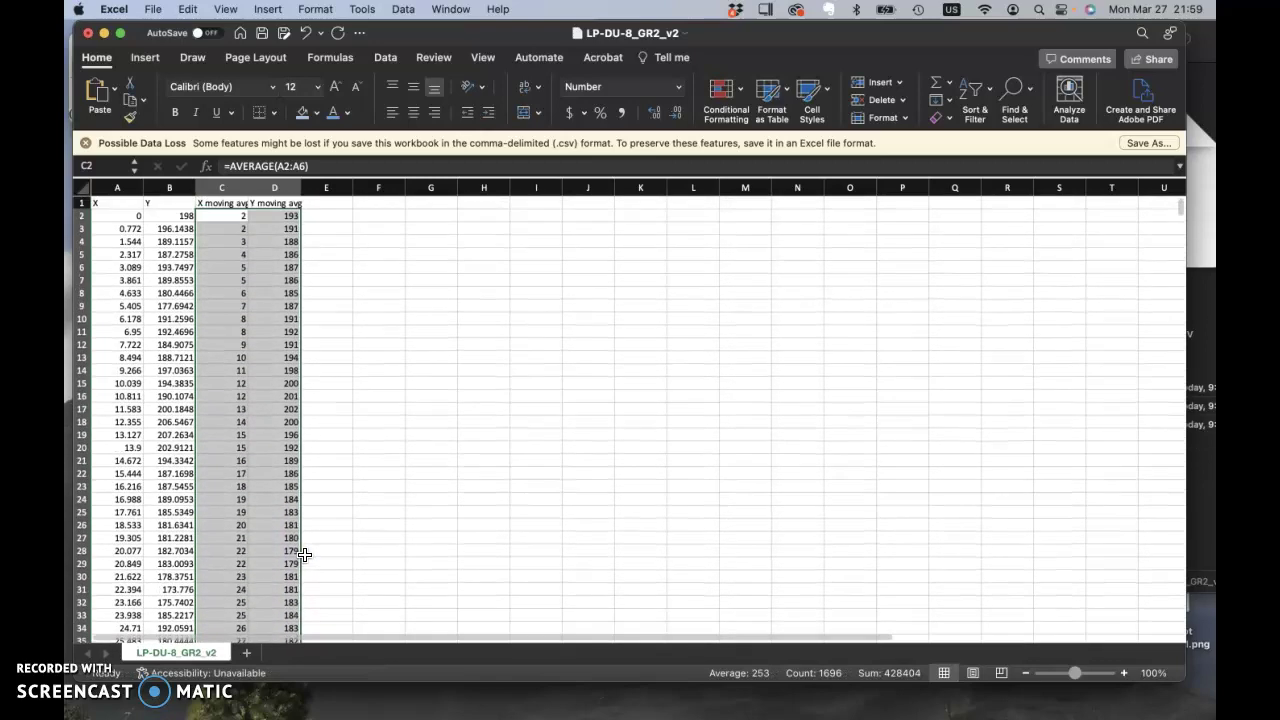
left_click_drag(343, 257, 347, 263)
left_click(347, 264)
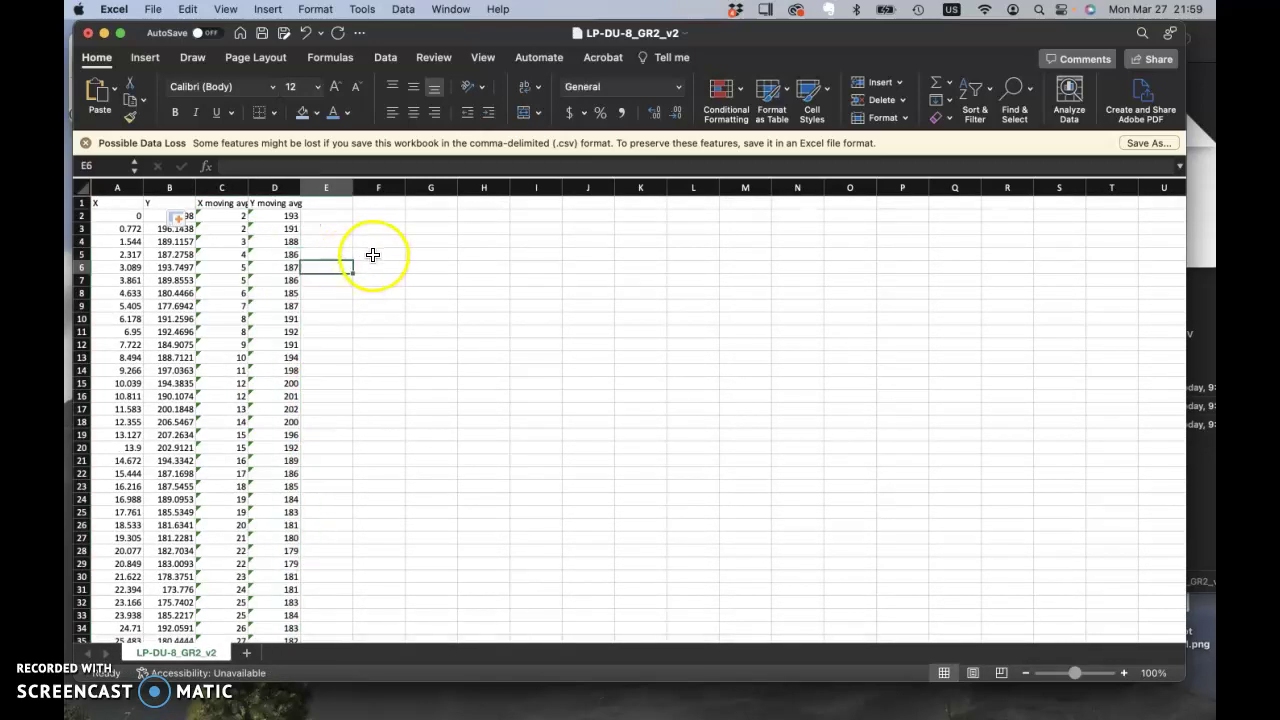
- Insert a scatter chart with smooth lines and markers from the X and Y moving average columns C and D
left_click(383, 216)
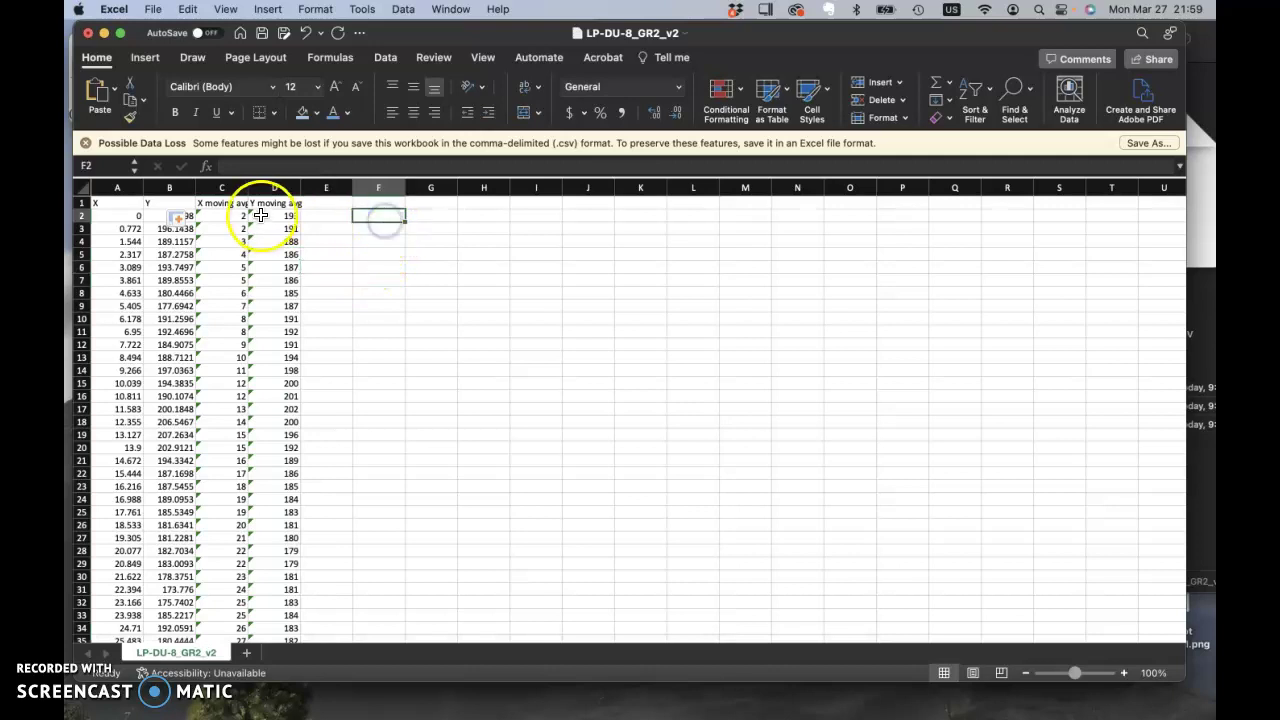
left_click_drag(239, 187, 270, 189)
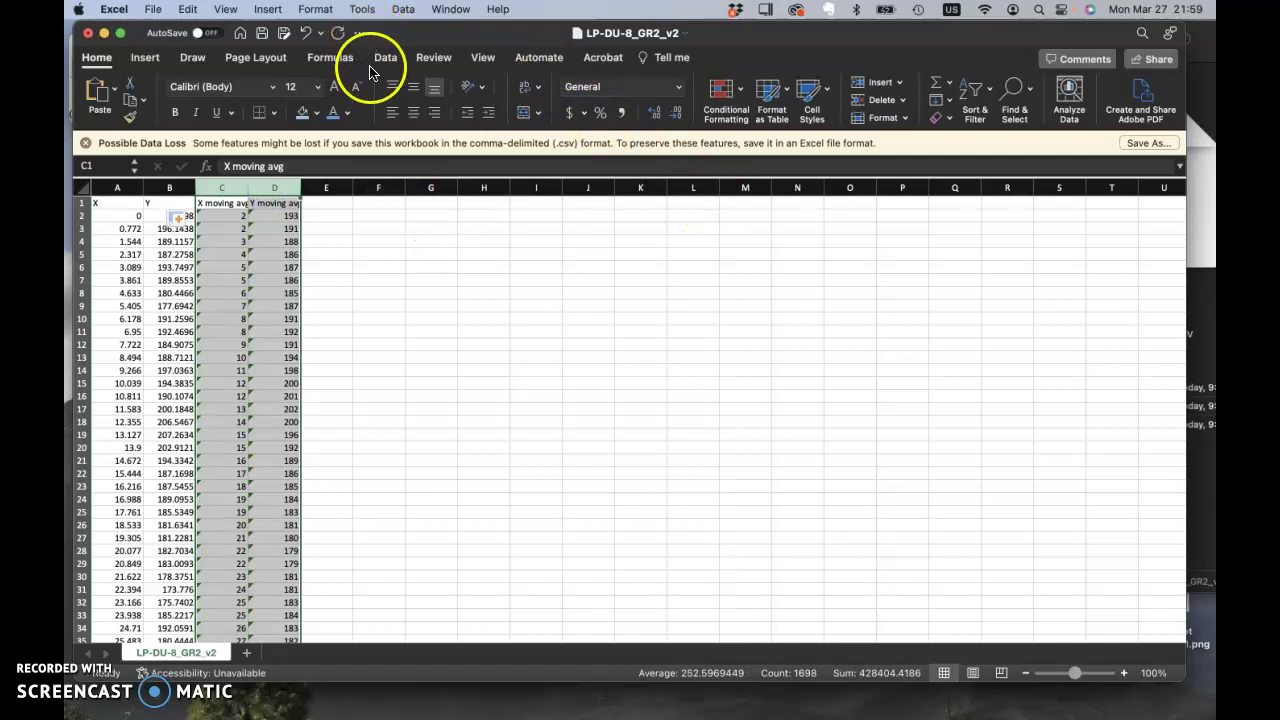
left_click(163, 63)
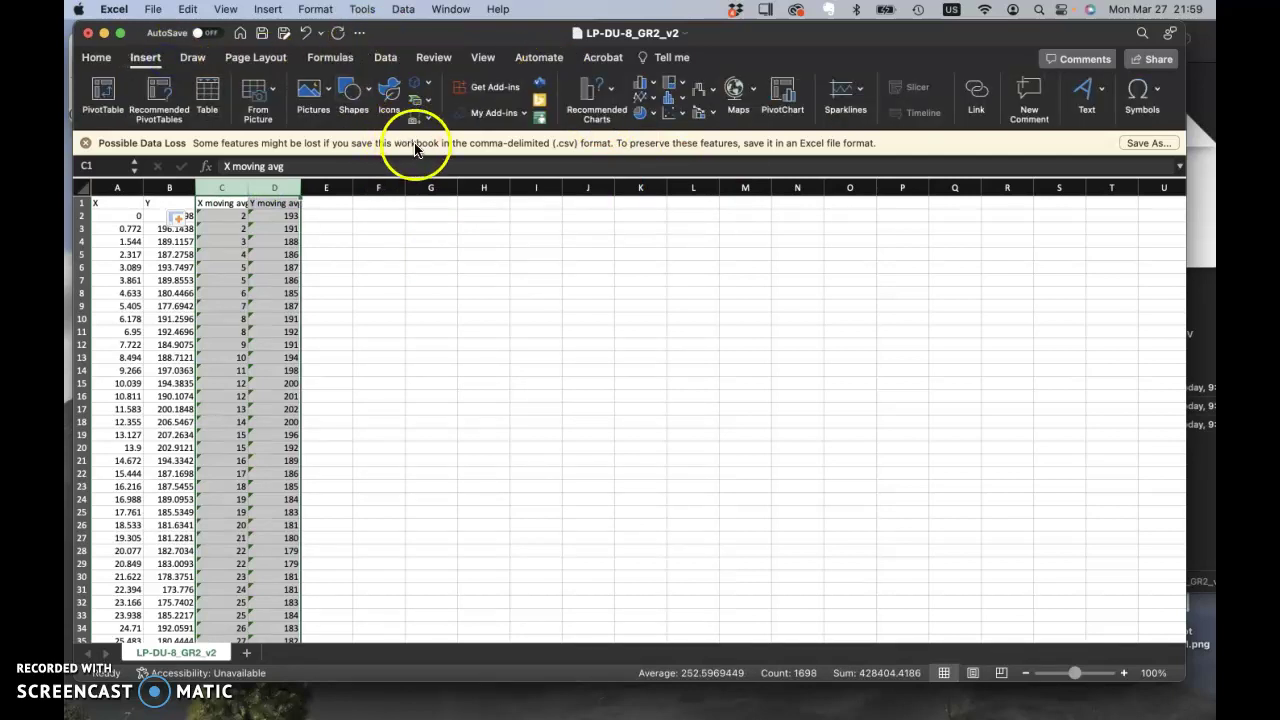
left_click(676, 112)
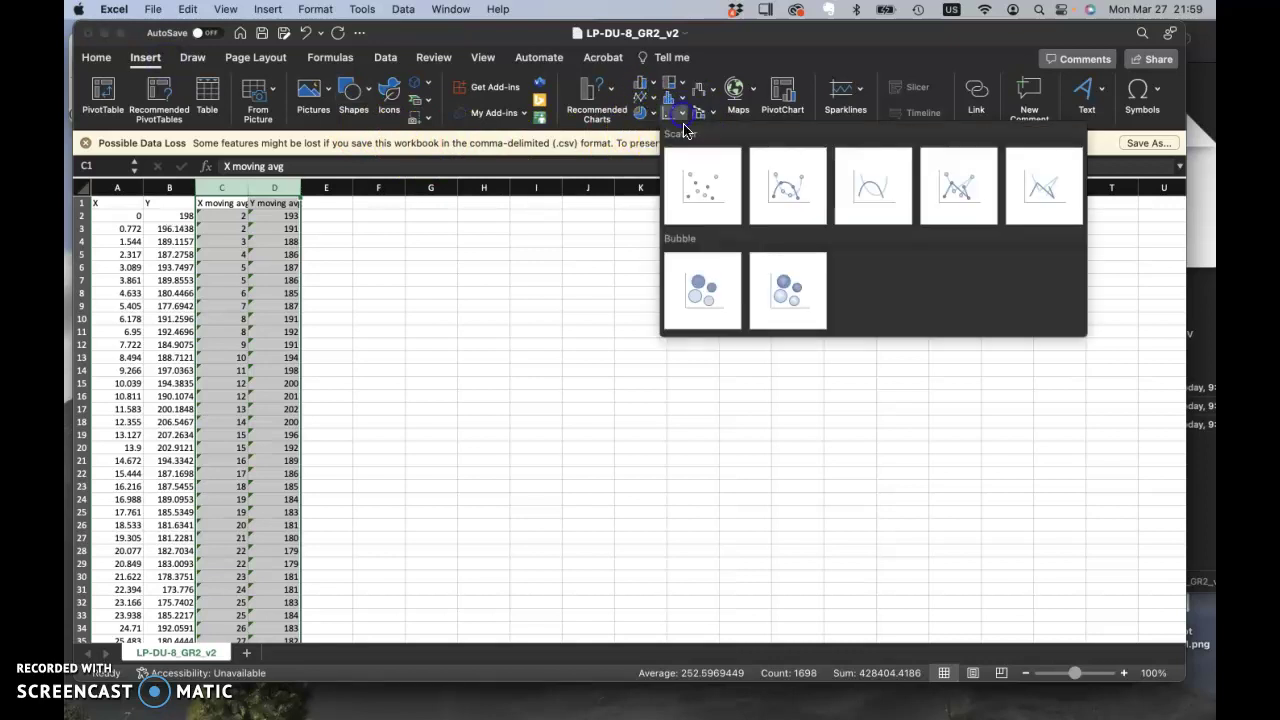
left_click(772, 190)
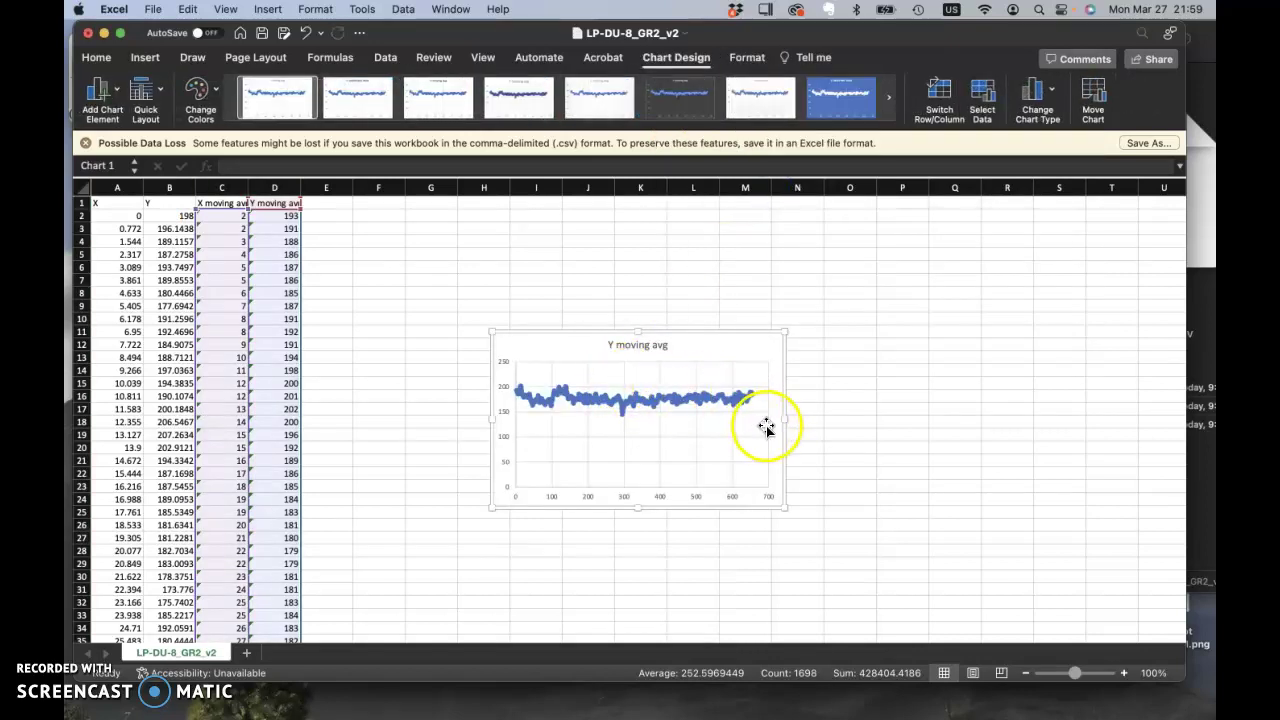
- Enlarge the moving average chart, stretching it mainly in height so the curve is easier to read
left_click_drag(786, 508, 790, 590)
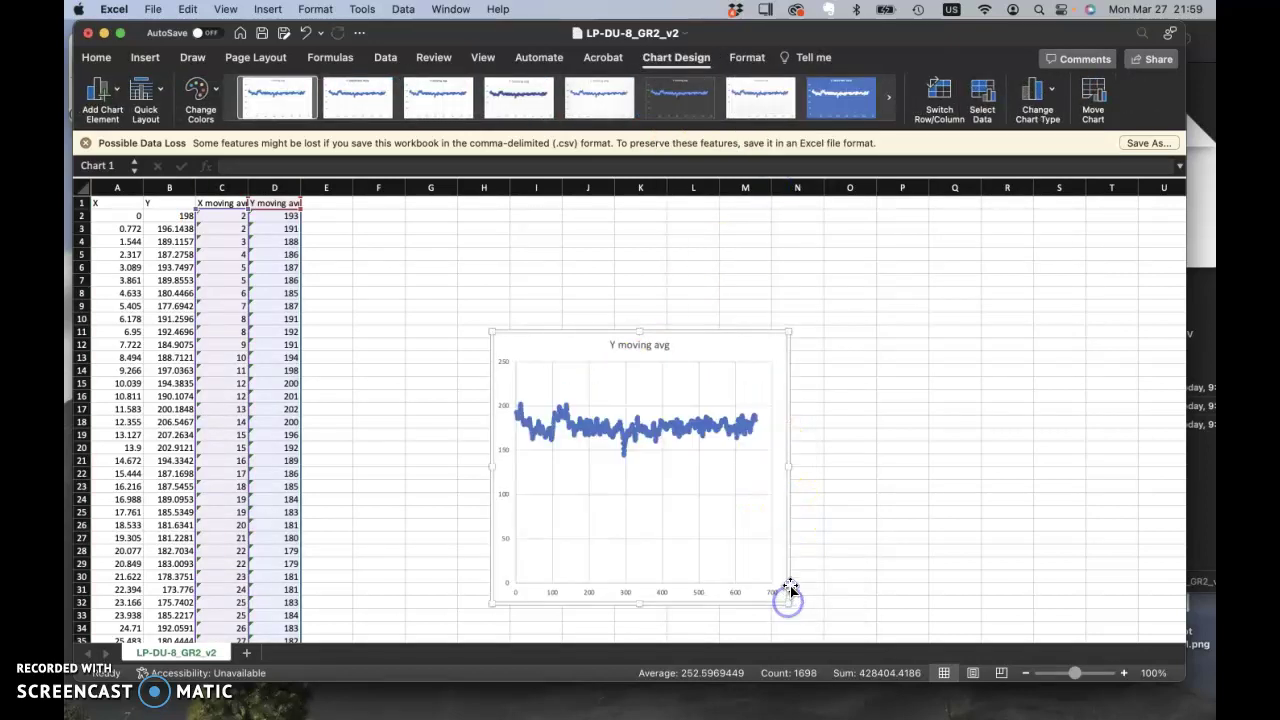
left_click(505, 409)
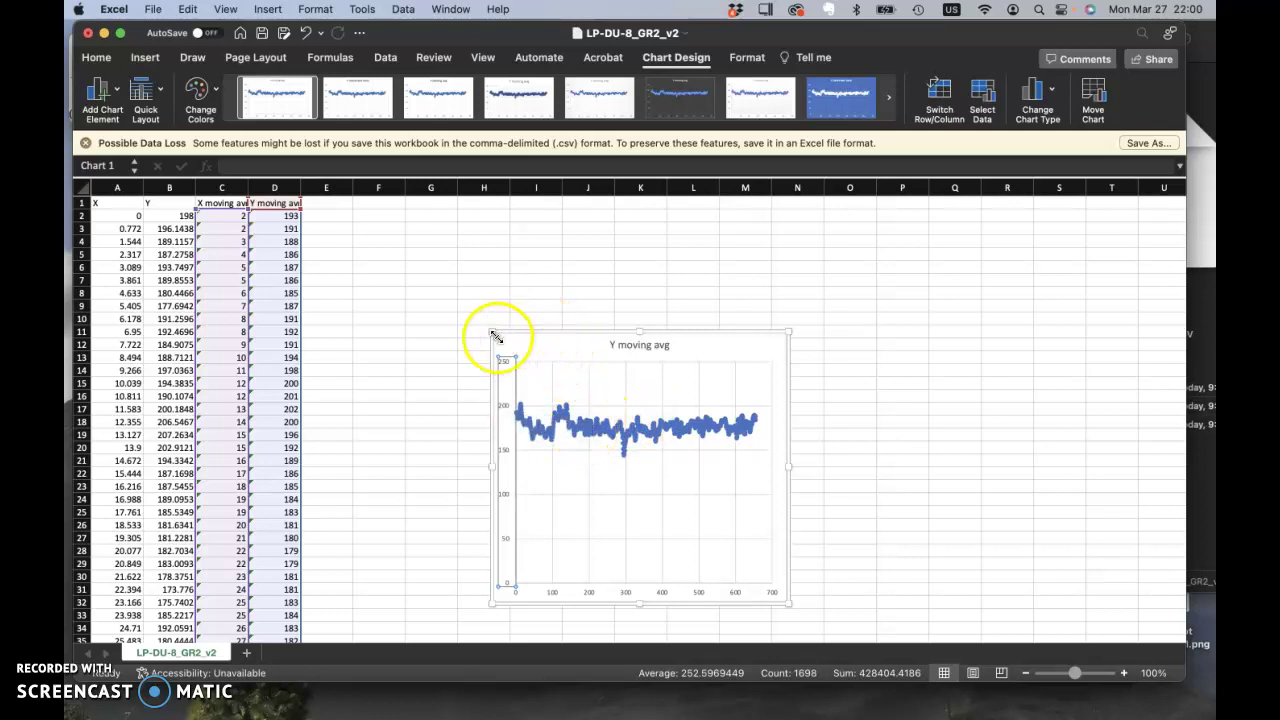
left_click_drag(490, 332, 453, 278)
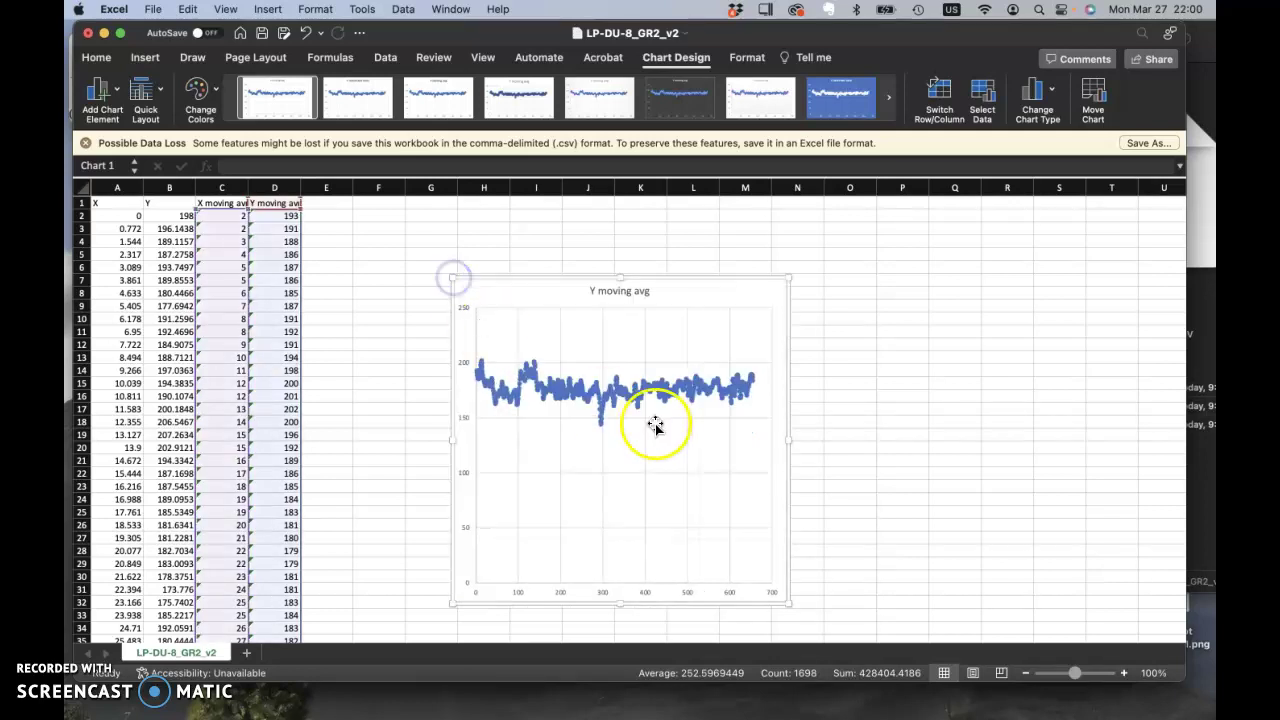
- Dismiss the data loss warning and set the chart's vertical axis to show its values in reverse order
left_click(469, 371)
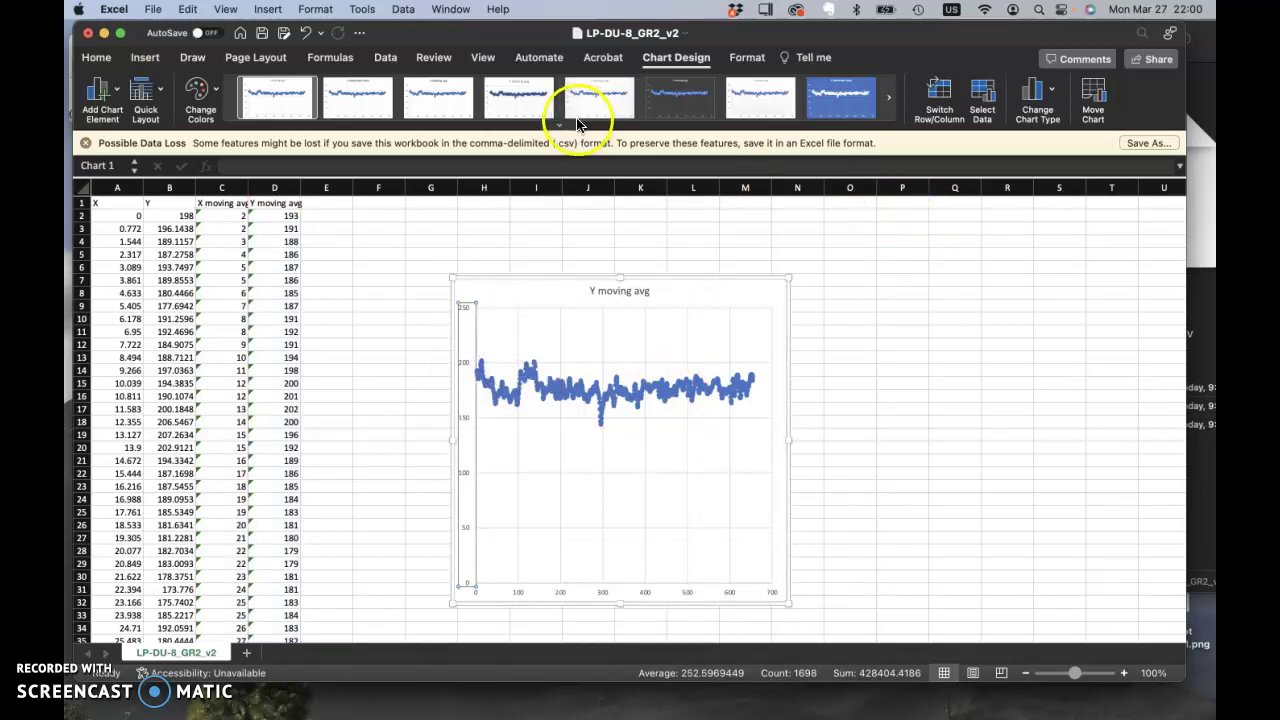
left_click(85, 143)
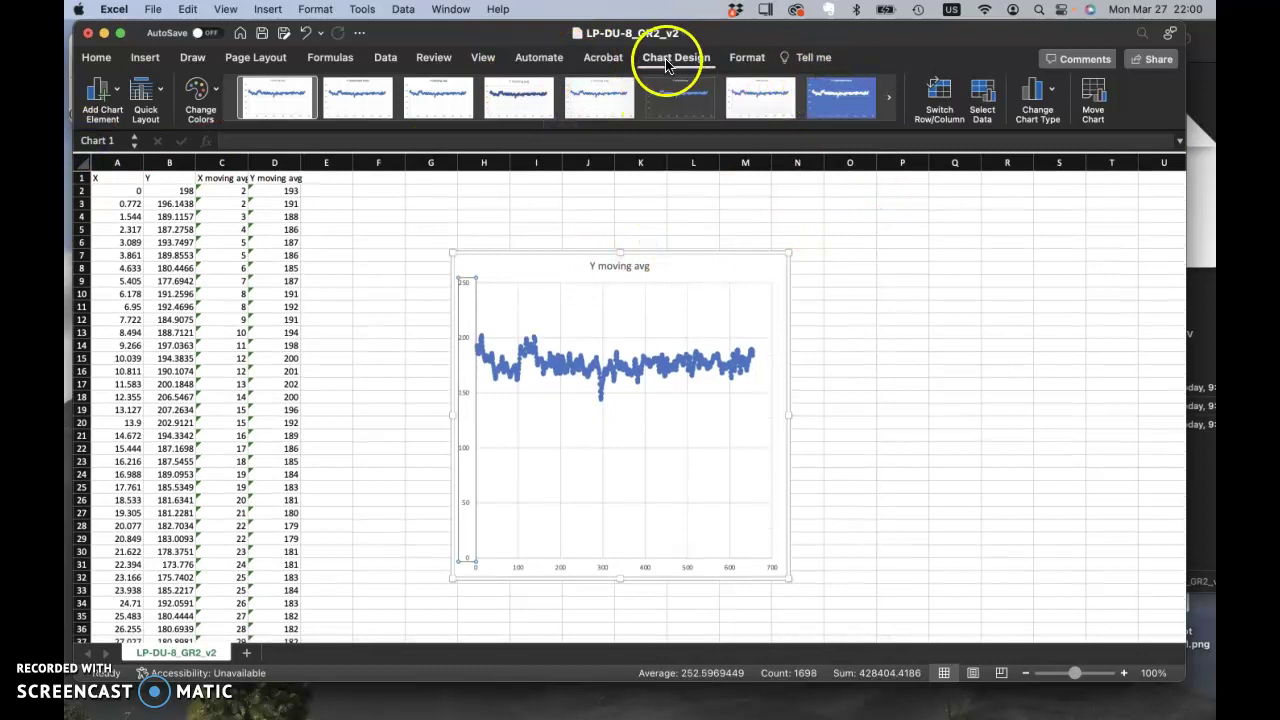
left_click(750, 58)
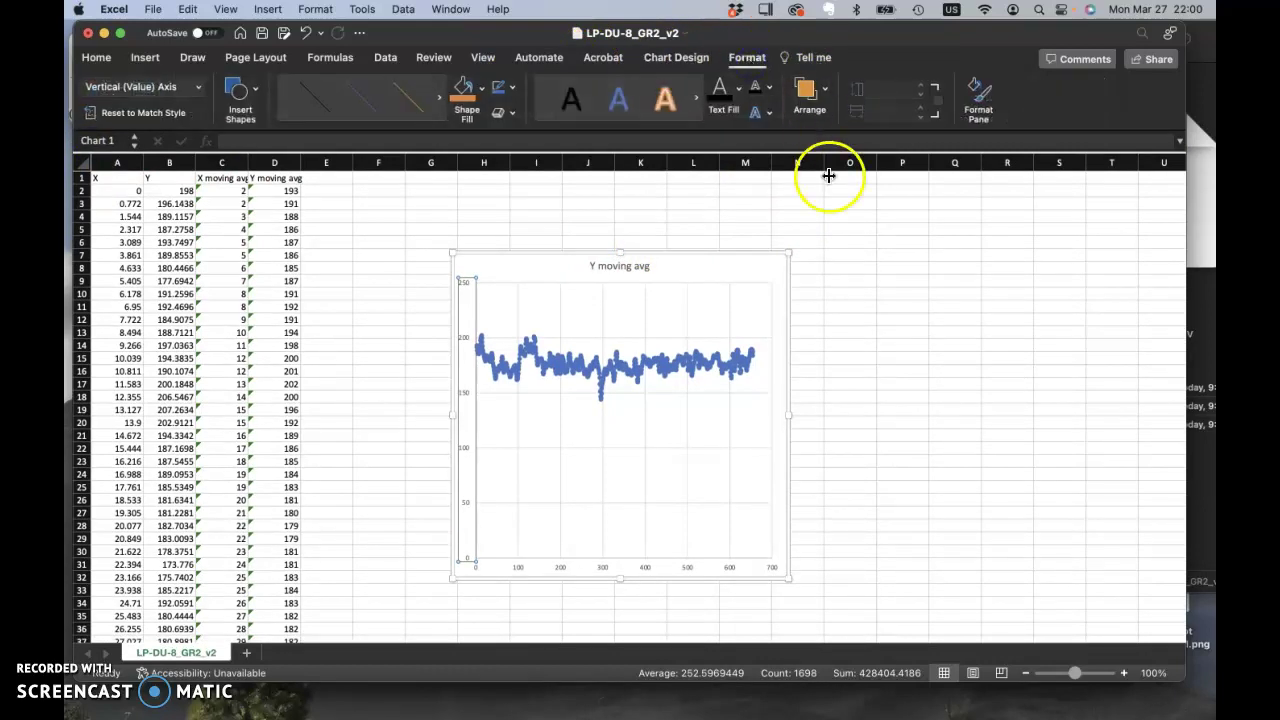
left_click(986, 102)
left_click(1074, 321)
left_click(1060, 372)
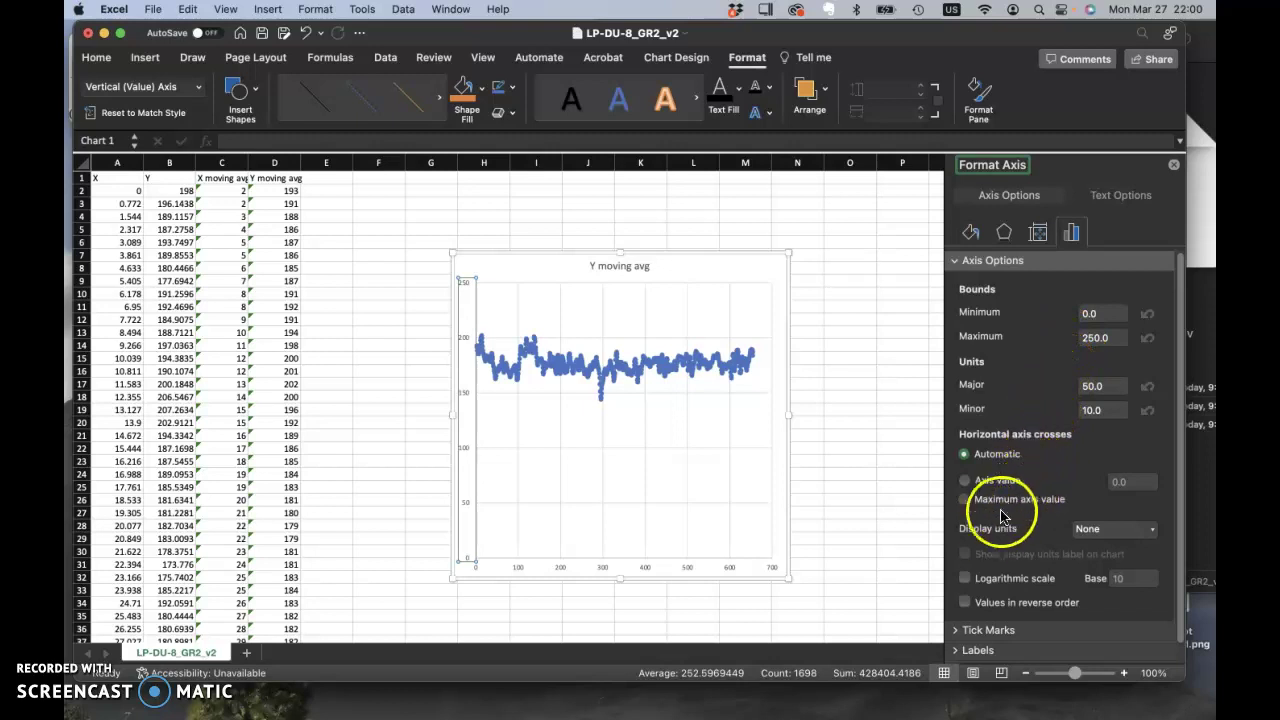
scroll(990, 540, "down", 1)
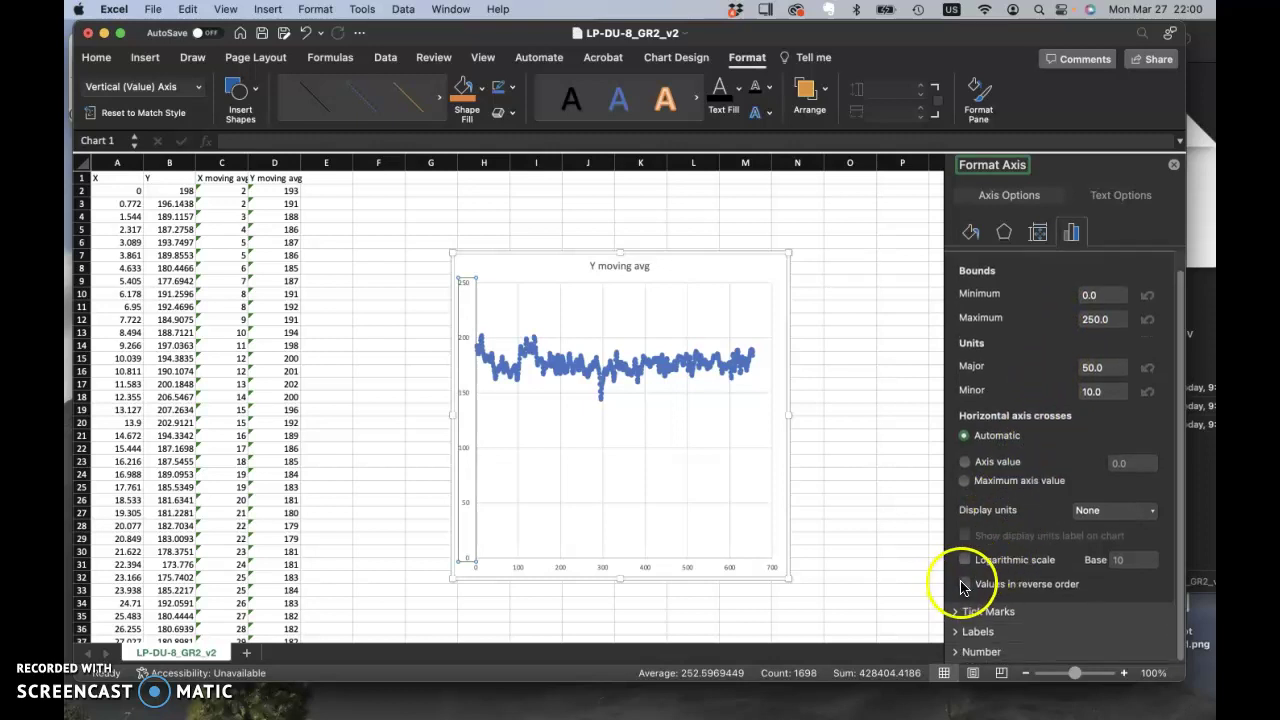
left_click(965, 585)
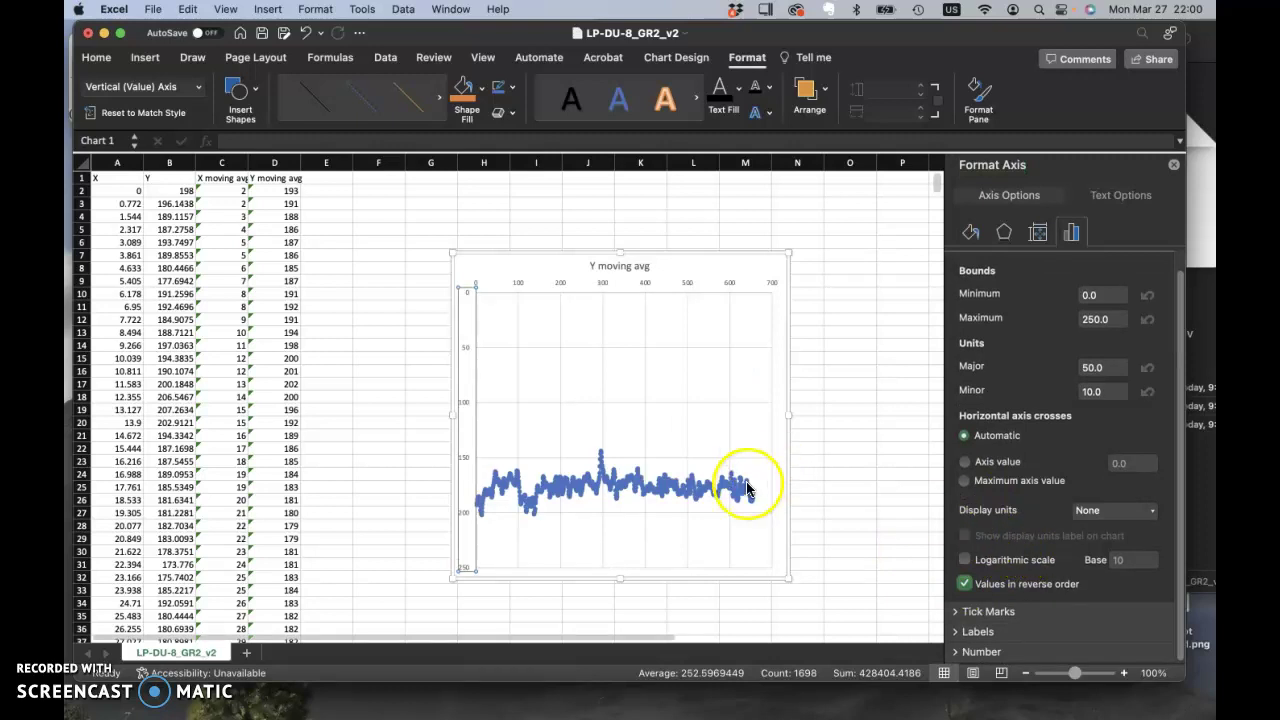
- Set the vertical axis's minimum bound to 100 and tighten it further to 140
left_click(645, 497)
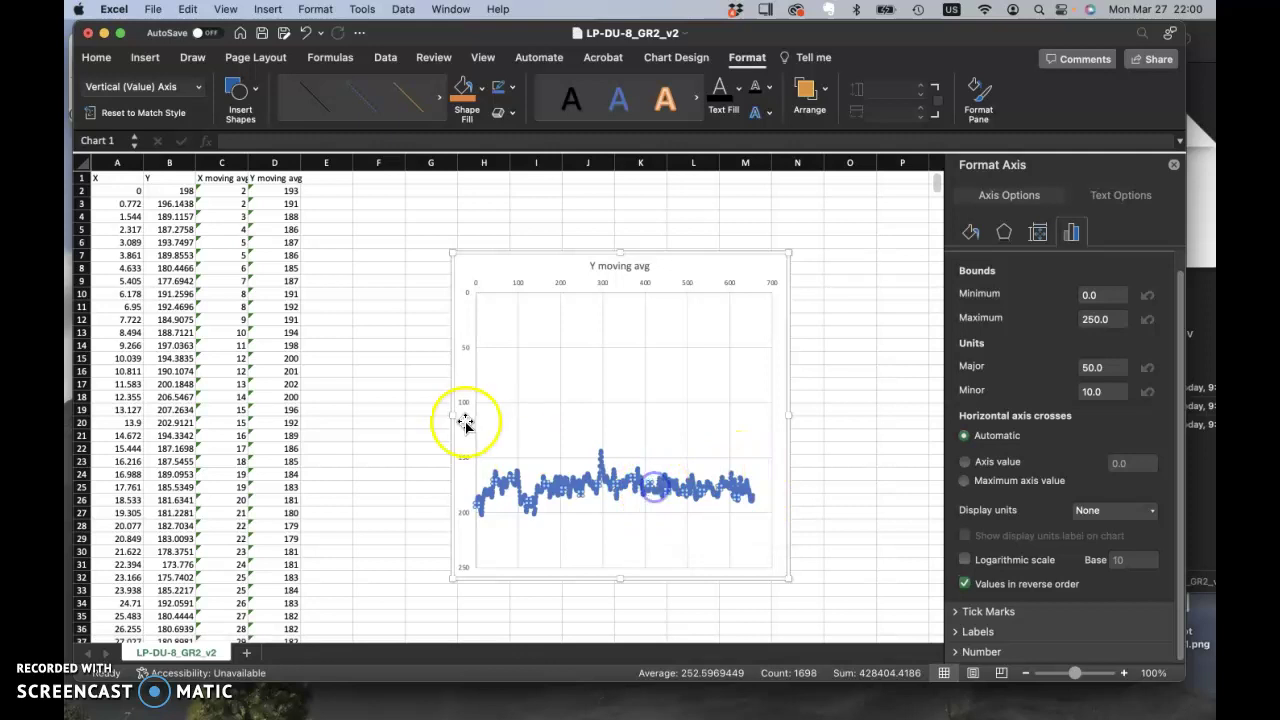
left_click(466, 403)
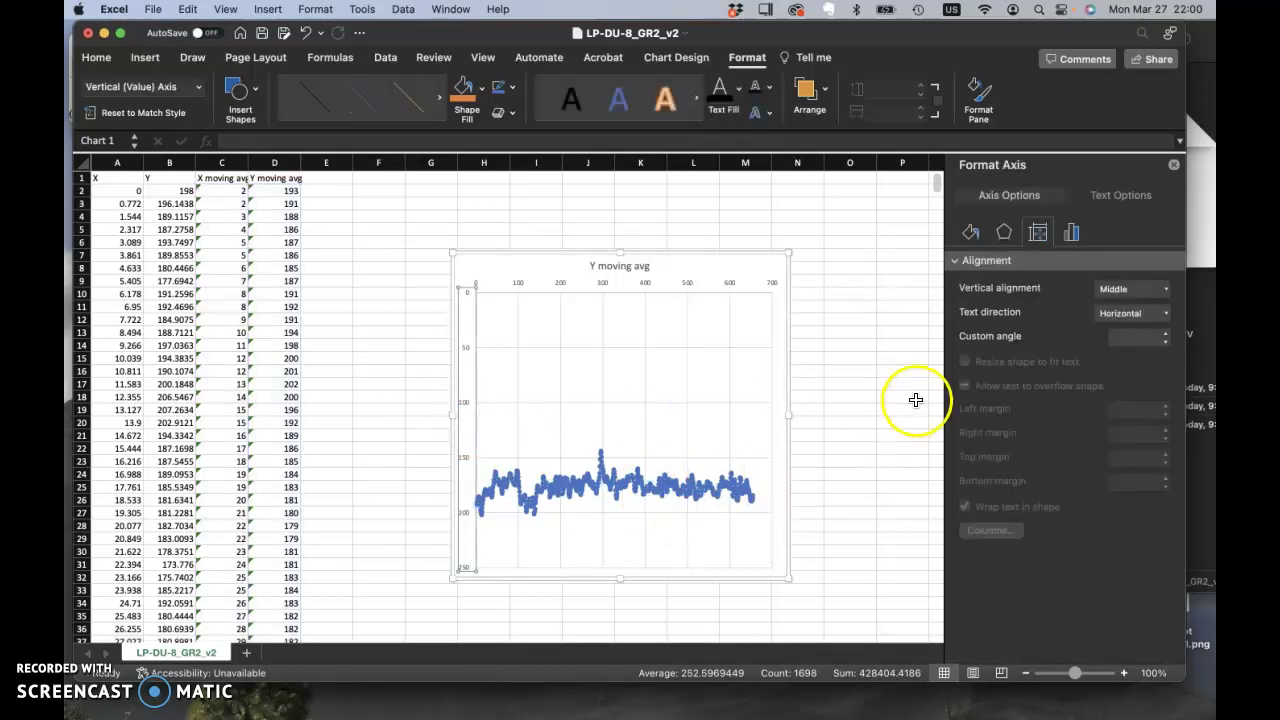
left_click(1071, 232)
left_click(1100, 313)
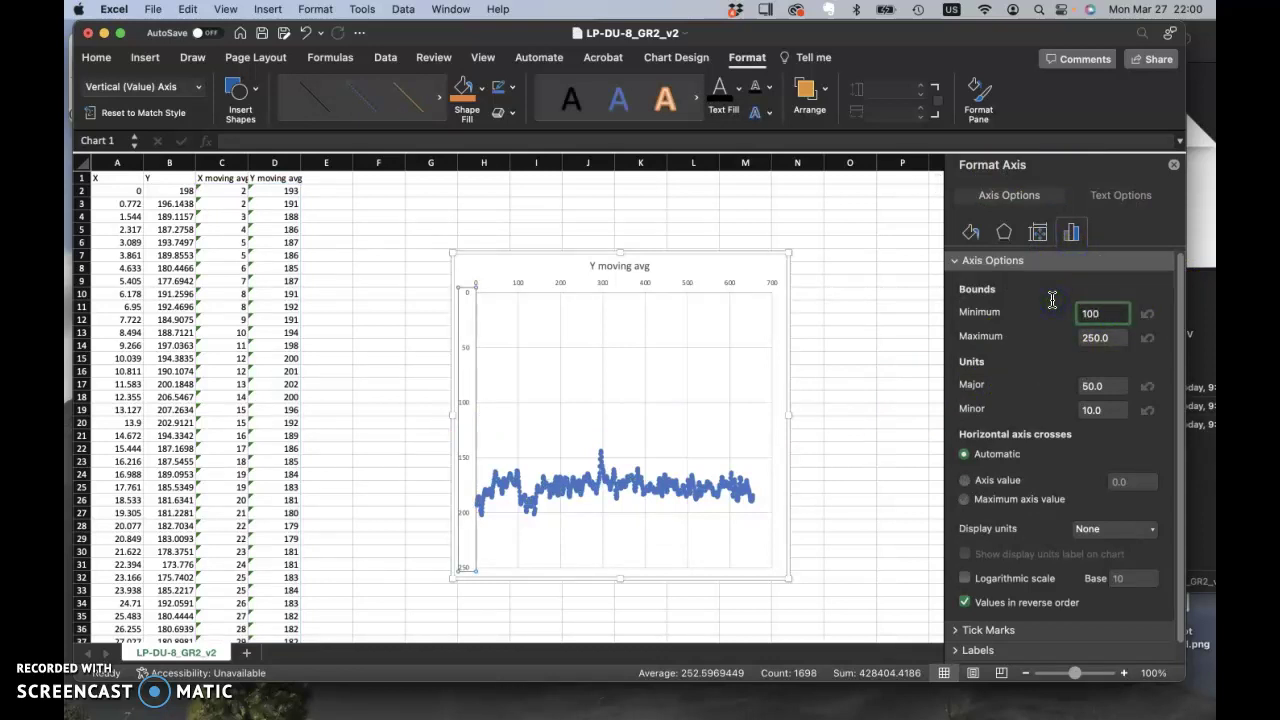
type("100")
key("Return")
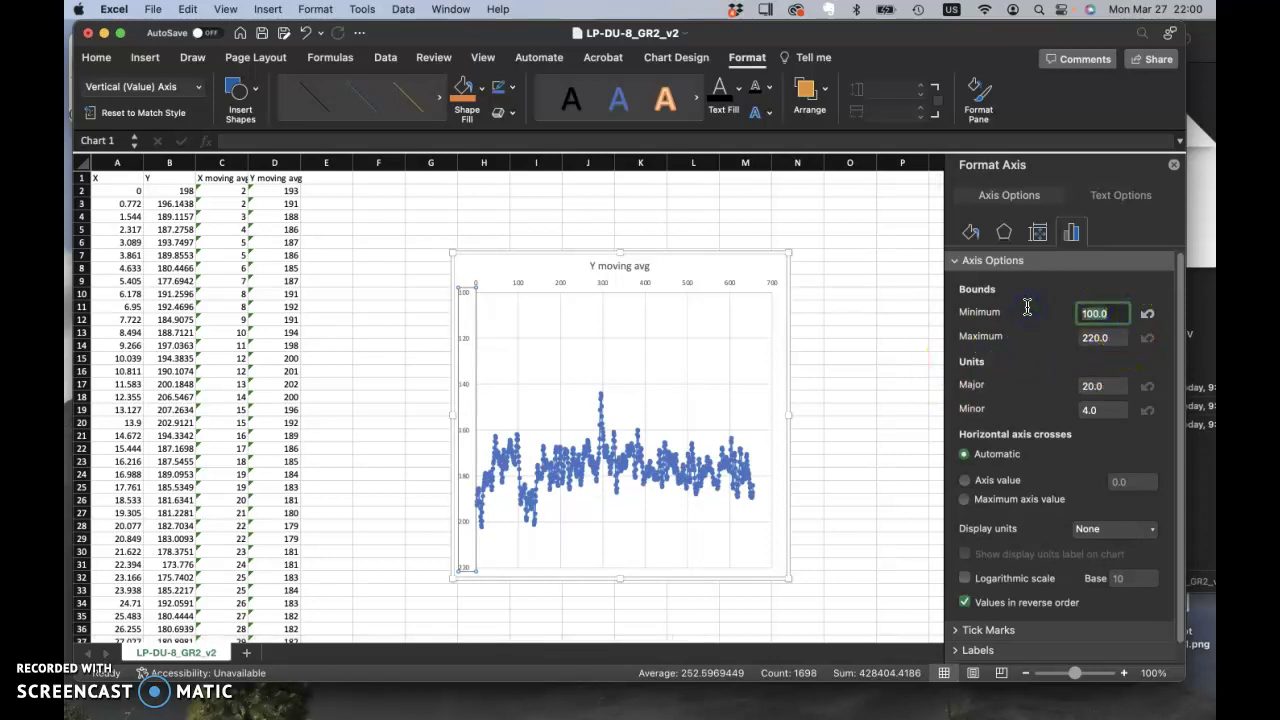
key("Return")
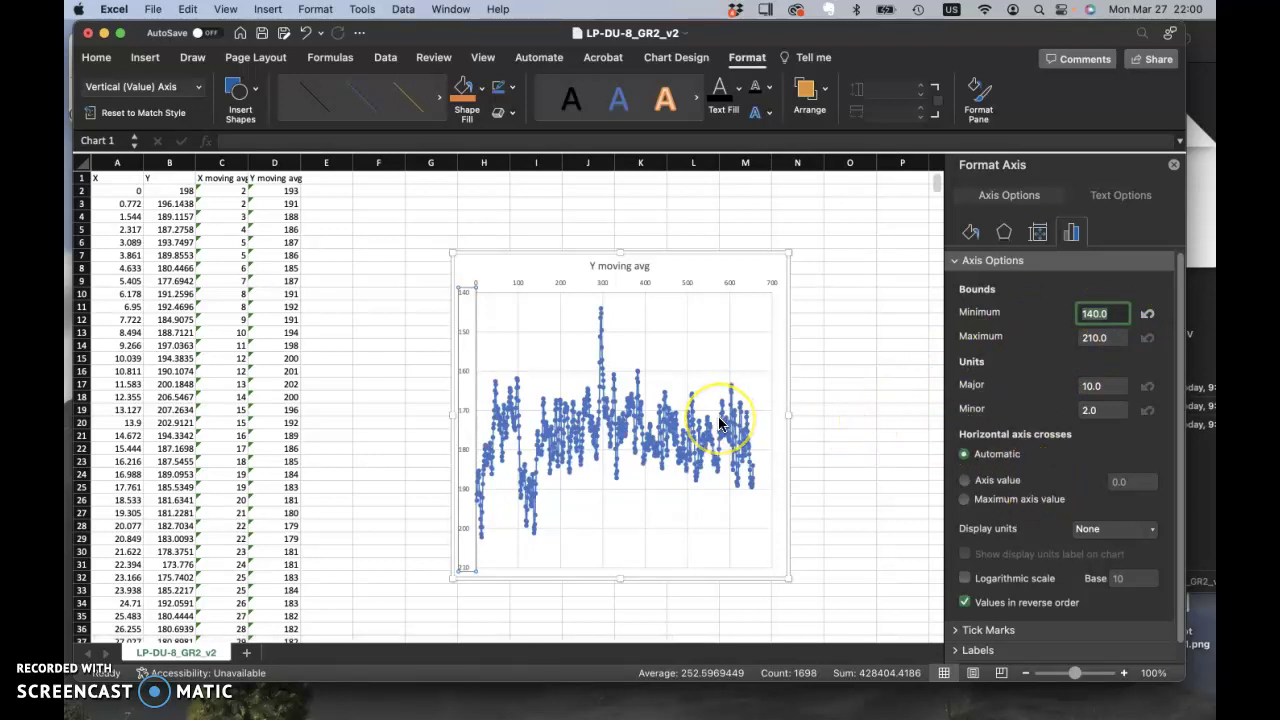
mouse_move(720, 423)
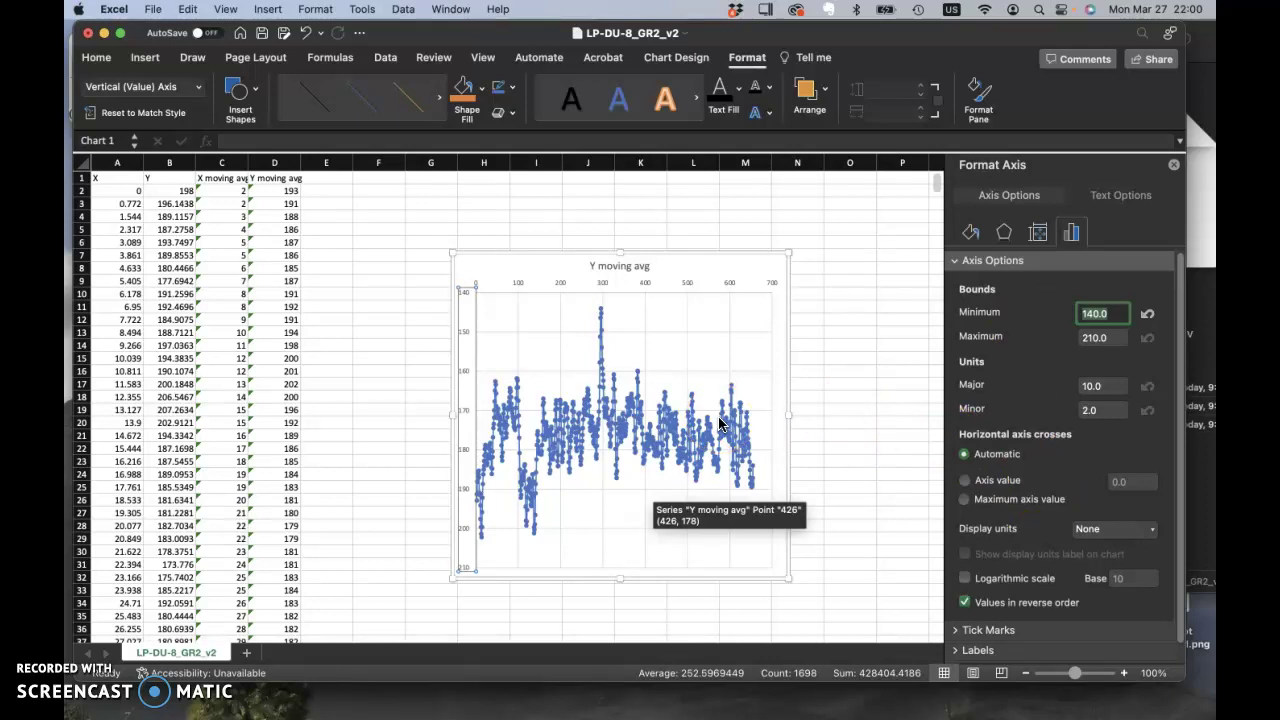